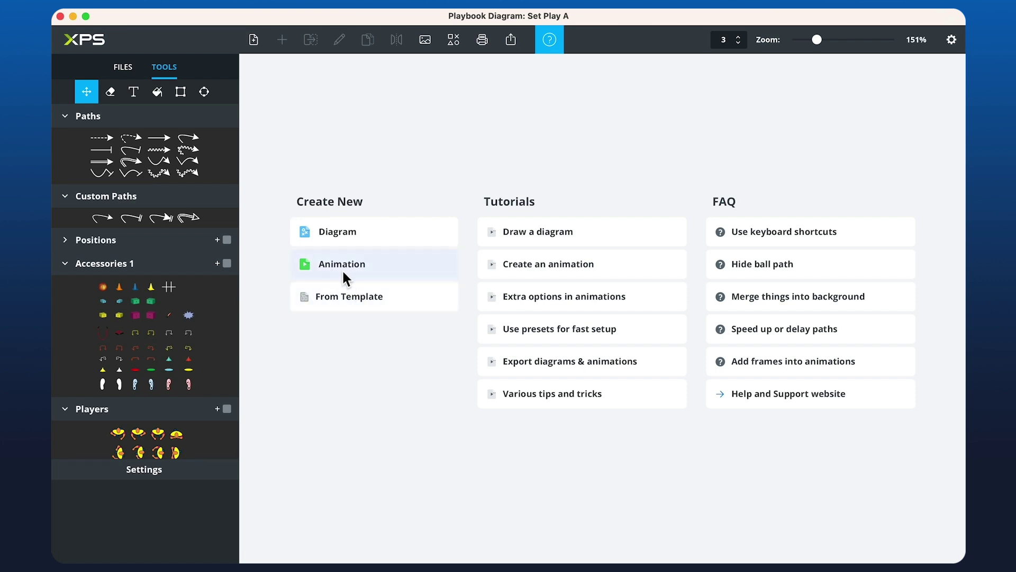
- Open the saved 'Pressing' playbook diagram from the FILES list
click(253, 40)
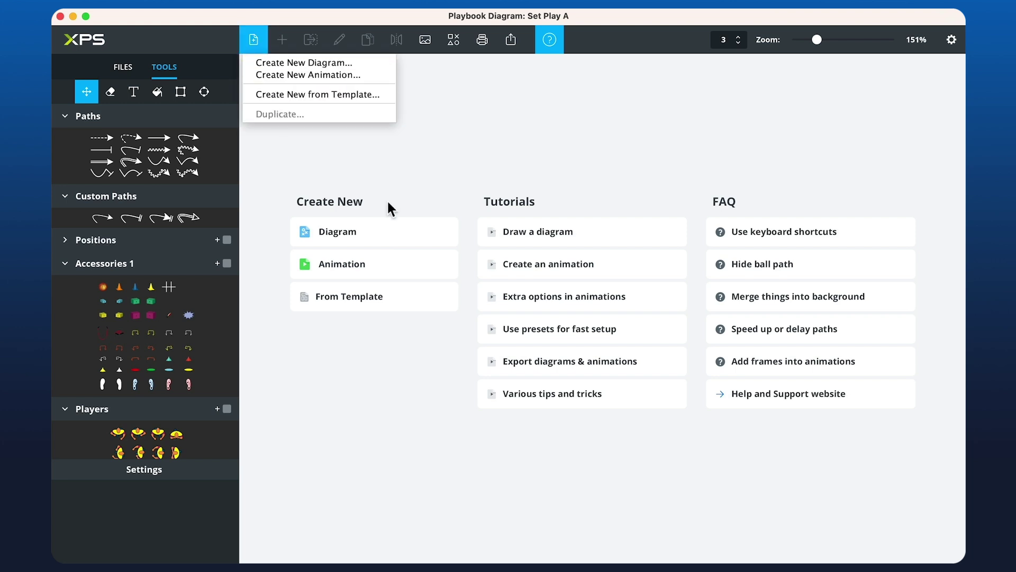
click(413, 164)
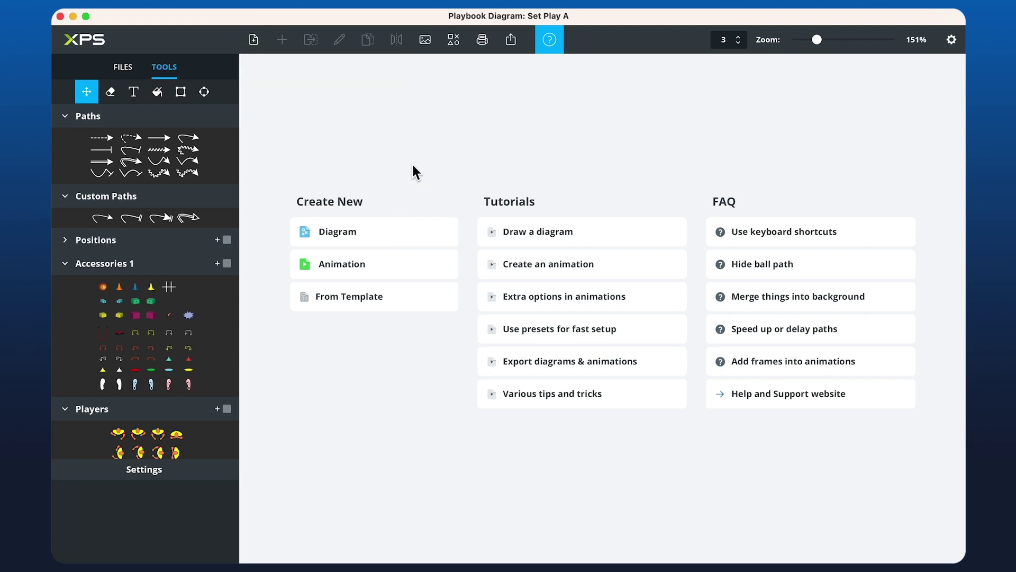
click(126, 69)
click(122, 424)
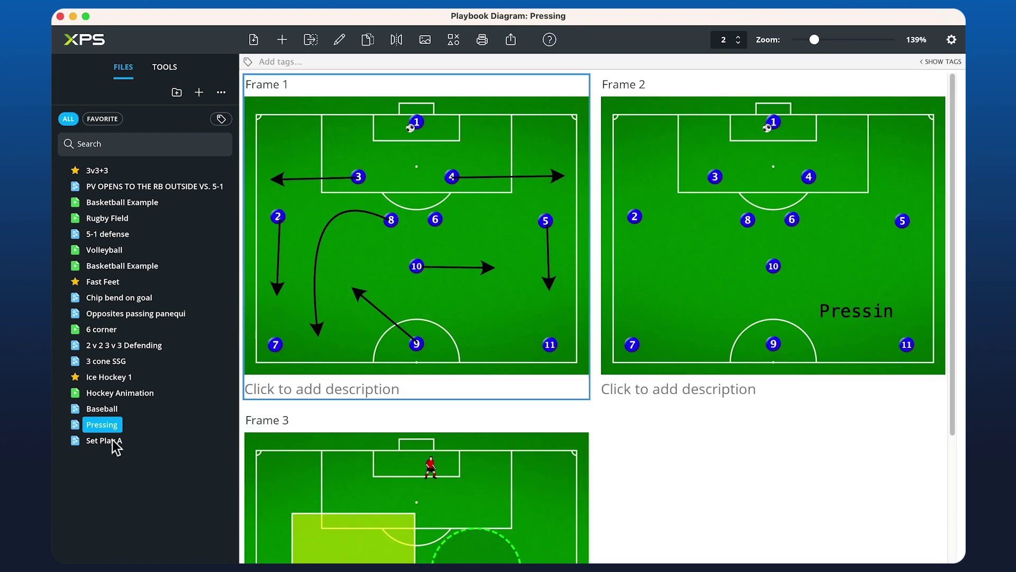
- Copy the whole court frame, players and ball included, from the Set Play A diagram
click(113, 442)
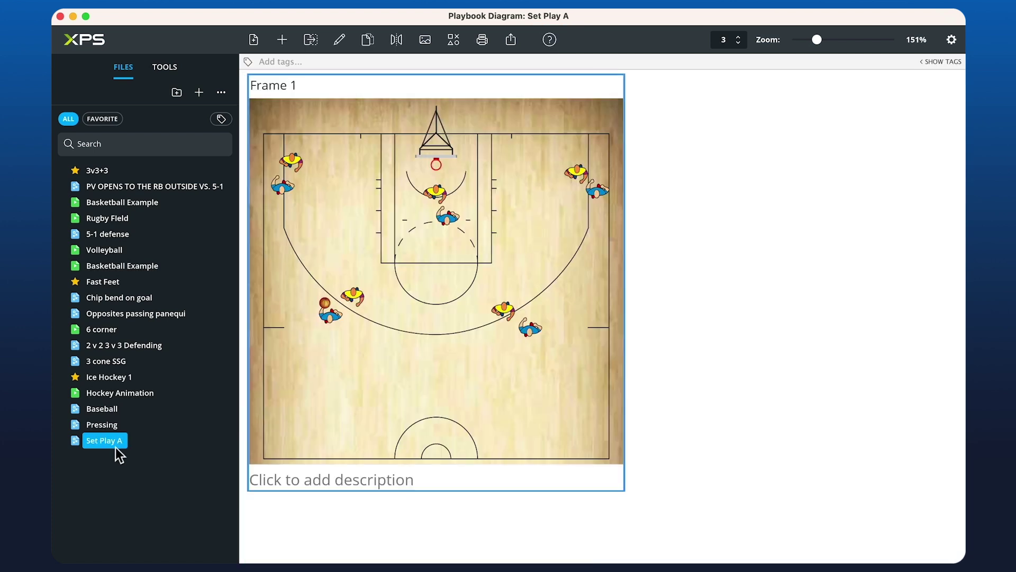
right_click(433, 325)
click(451, 323)
- Create a new animation named 'Set Play A' and paste the copied frame into Frame 1
click(553, 41)
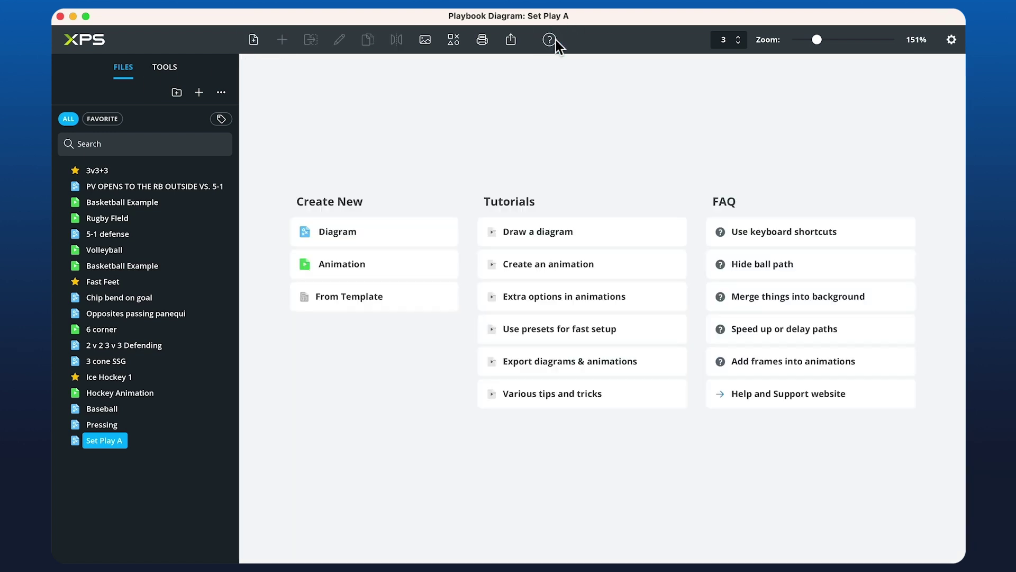
click(336, 266)
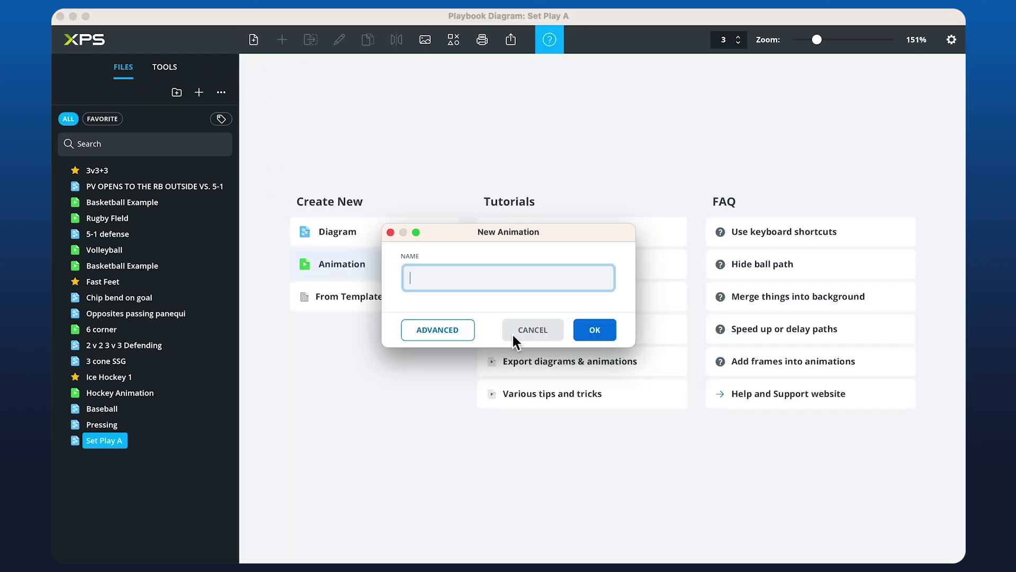
text(Set Play A)
key(Return)
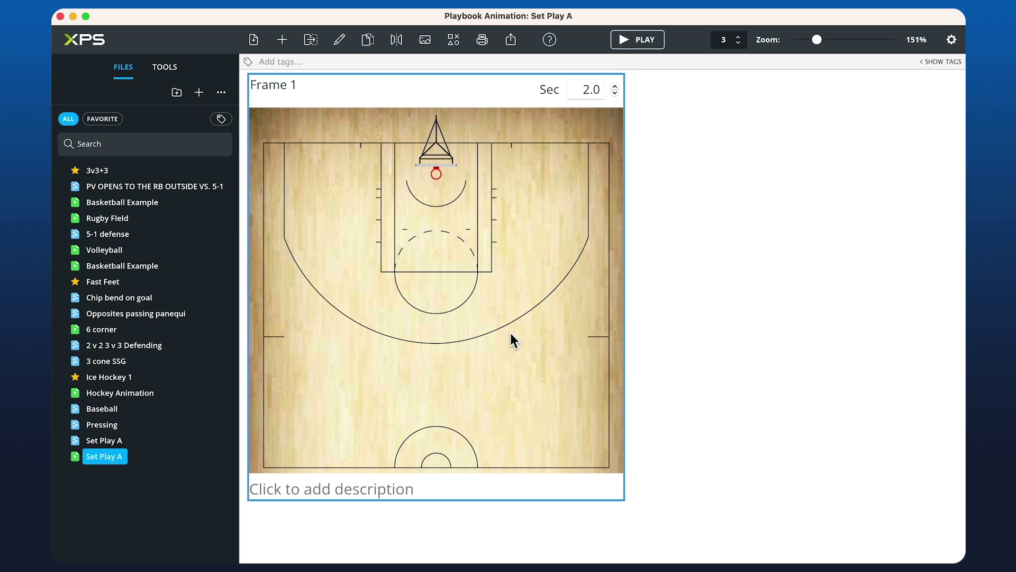
right_click(412, 285)
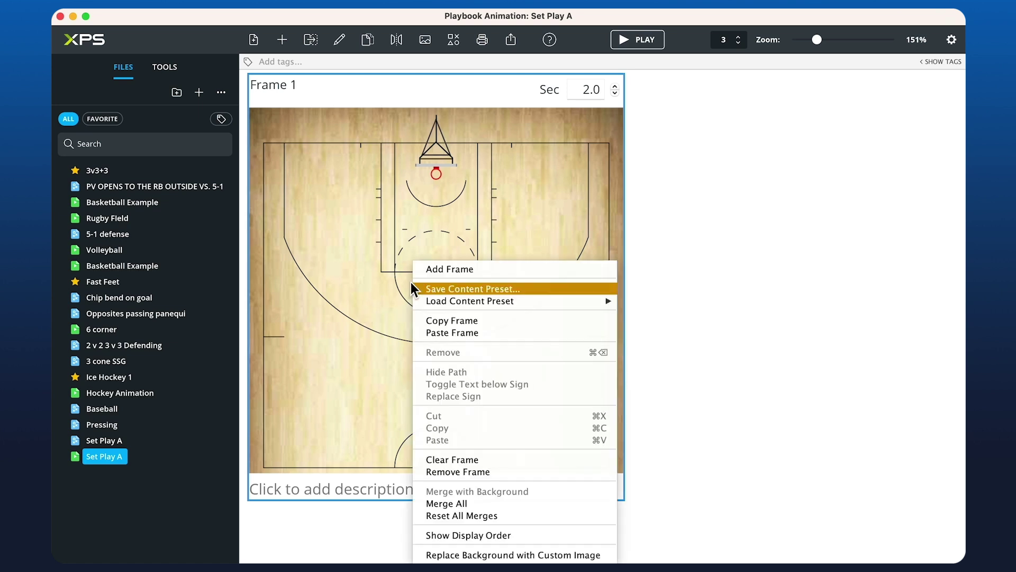
click(455, 334)
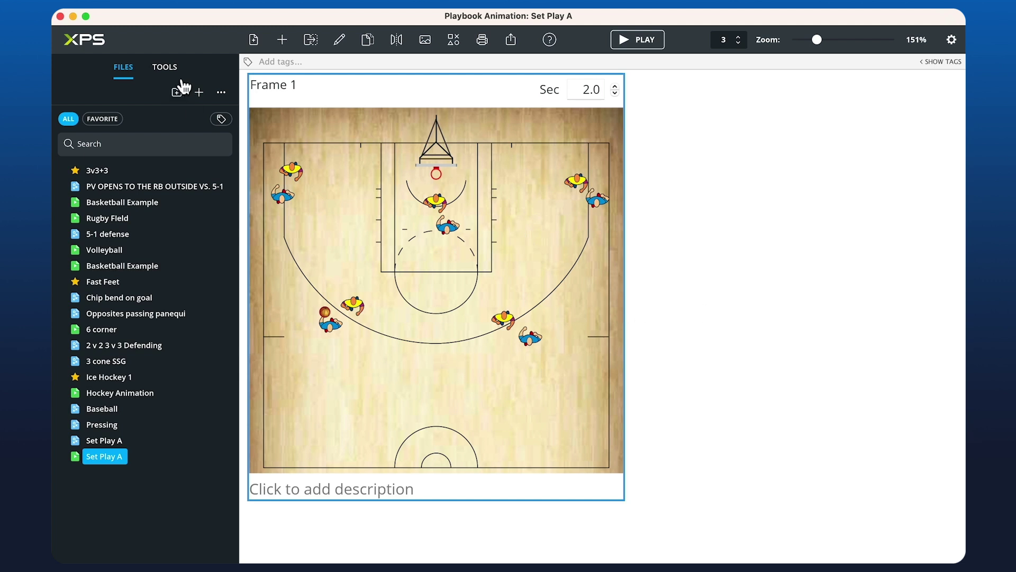
click(165, 67)
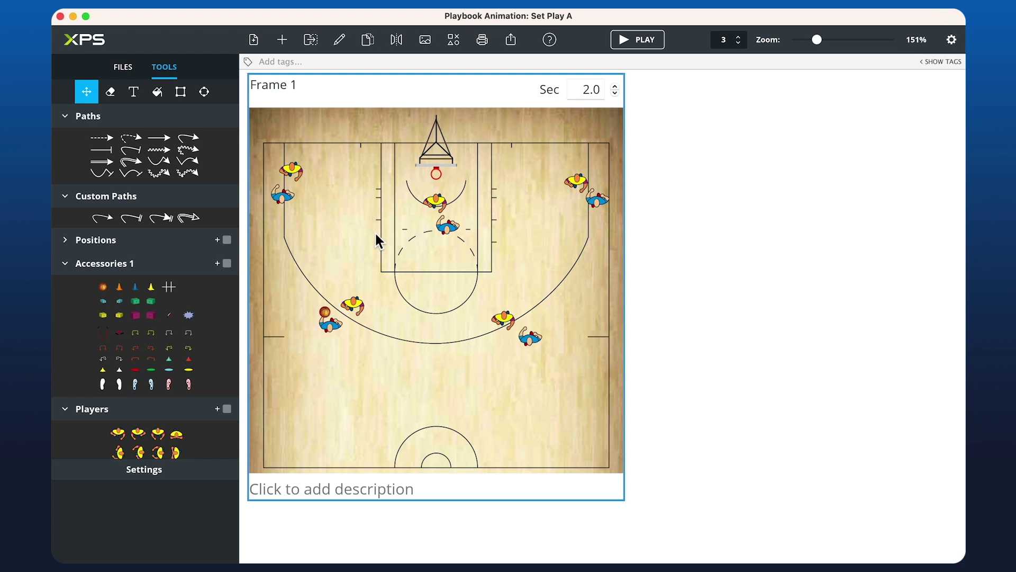
- Draw straight arrows moving the blue and yellow right-wing players leftward toward the centre
click(160, 137)
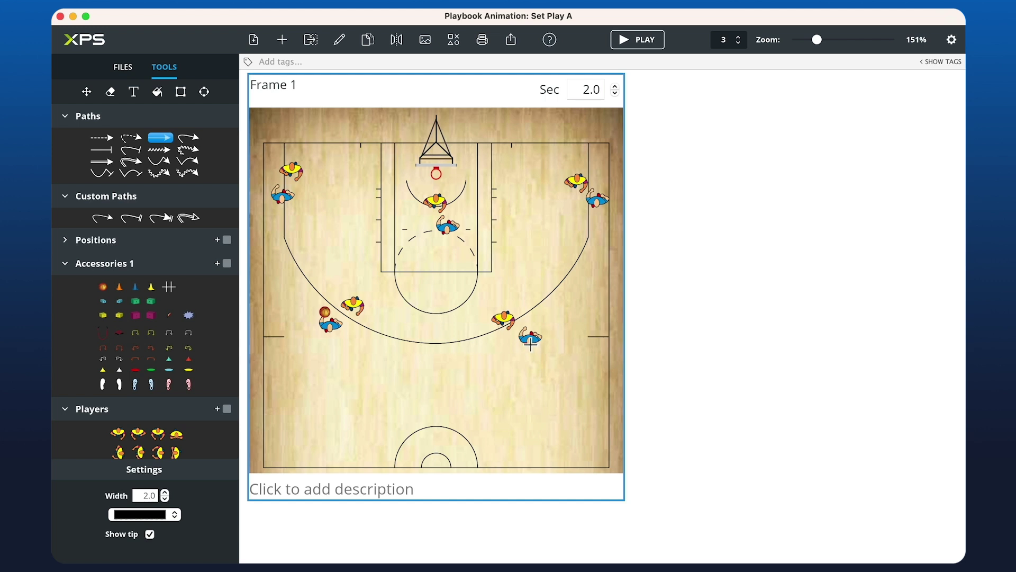
drag(531, 343, 442, 363)
drag(505, 322, 423, 342)
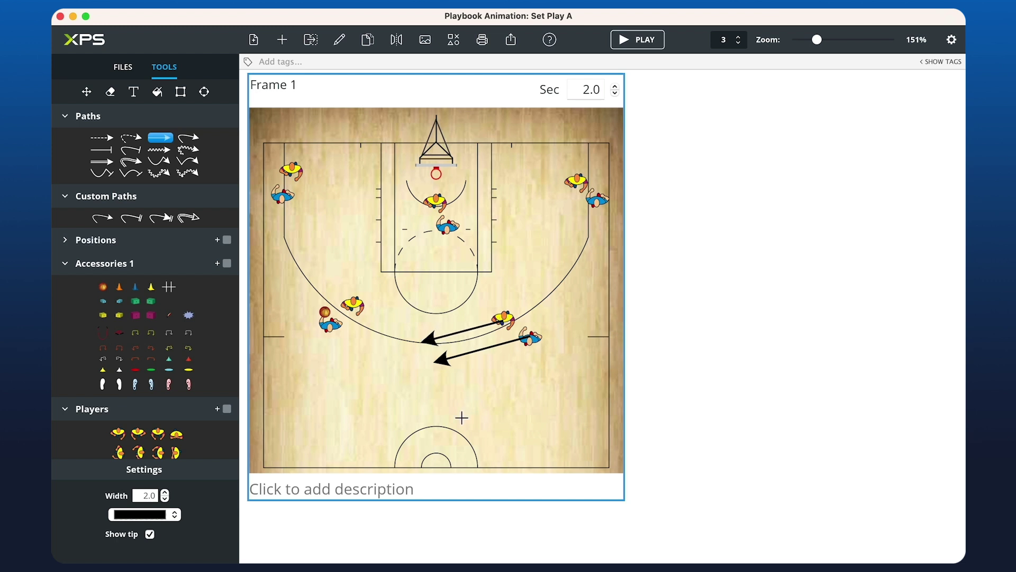
- Play a preview of the Frame 1 animation at its 2.0-second timing
click(649, 43)
click(372, 532)
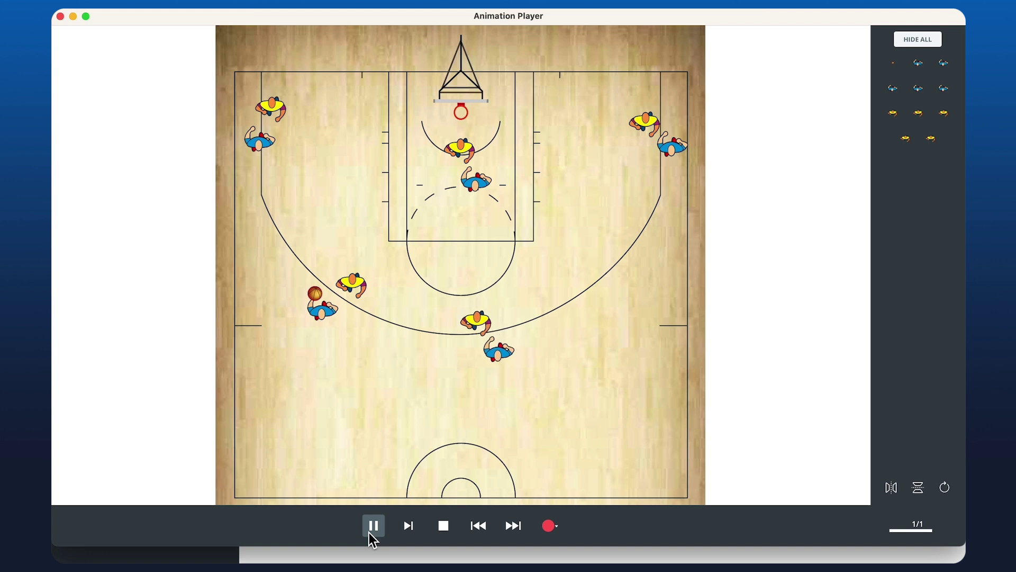
click(59, 16)
- Shorten Frame 1 to 1.2 seconds and replay the preview with the new timing
click(615, 94)
click(614, 94)
click(614, 94)
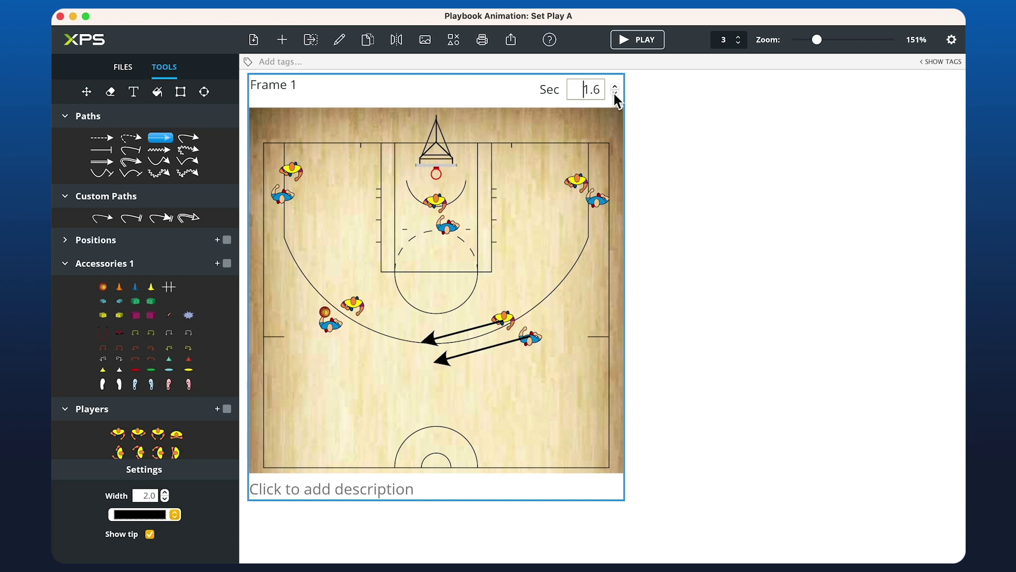
click(614, 94)
click(615, 94)
click(637, 41)
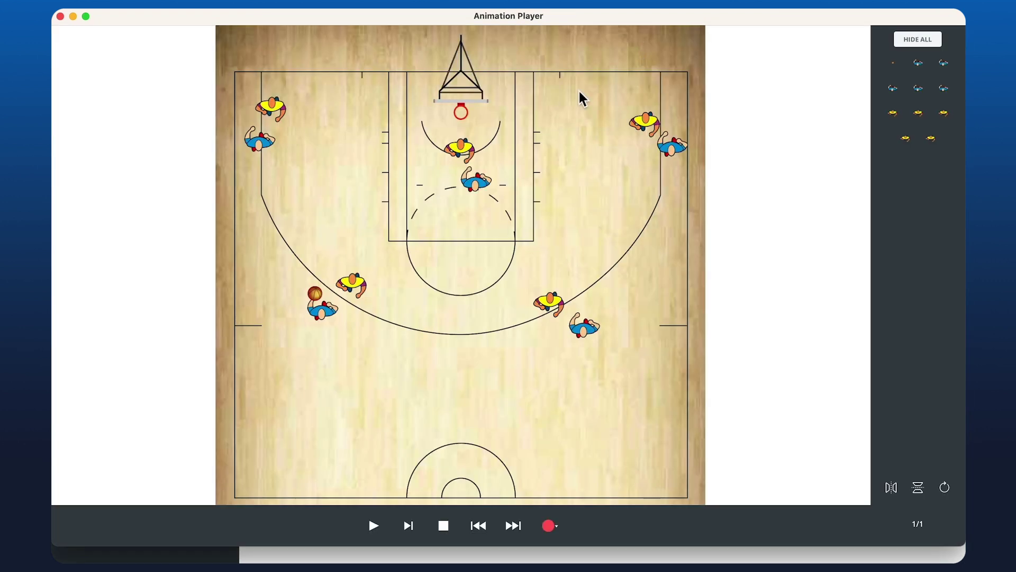
click(372, 530)
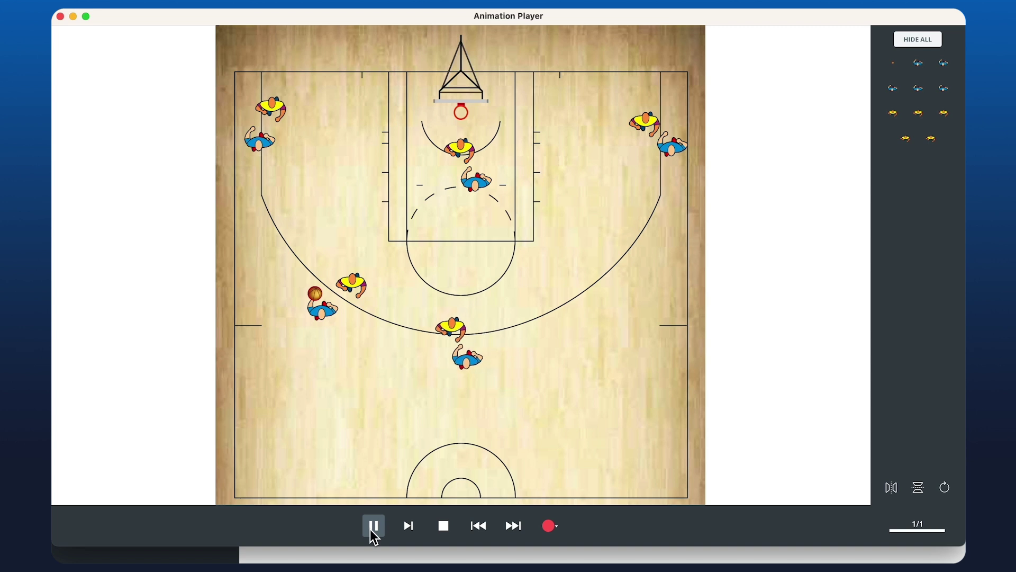
click(60, 16)
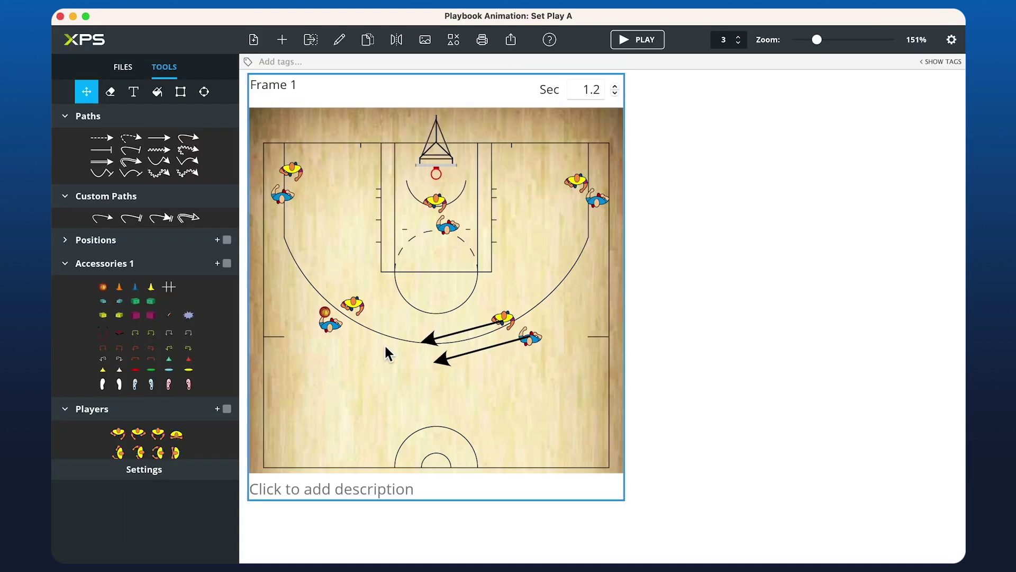
- Draw two straight arrows moving the right-corner players down to the arc
click(160, 138)
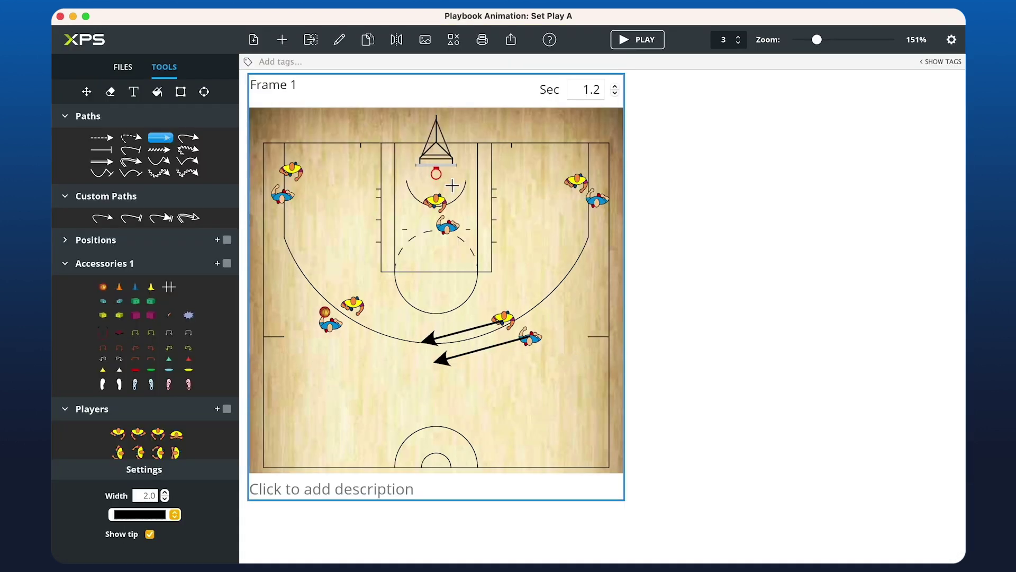
mouse_move(598, 198)
mouse_down()
mouse_move(582, 301)
mouse_move(562, 305)
mouse_up()
drag(577, 182, 545, 297)
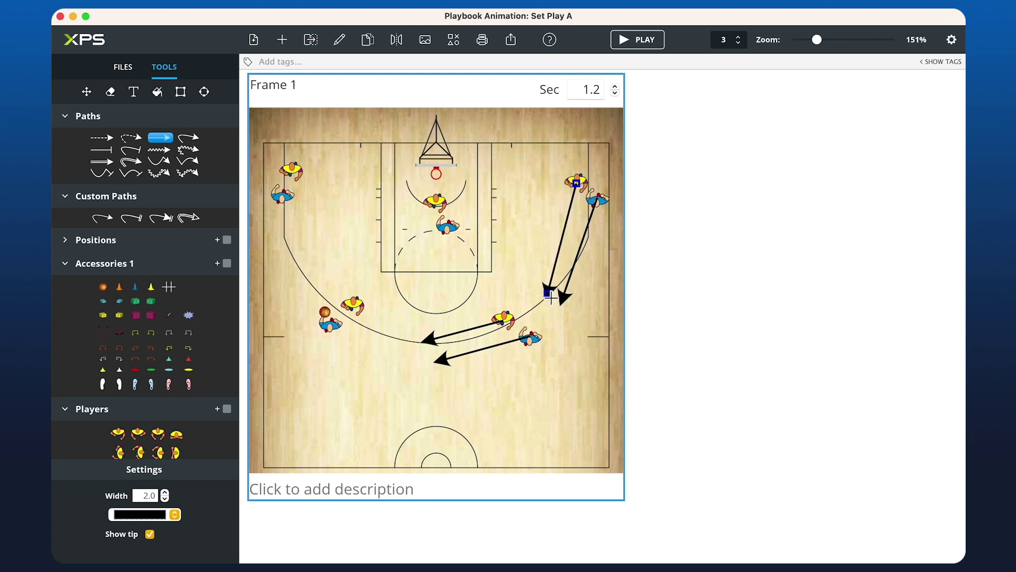
key(Escape)
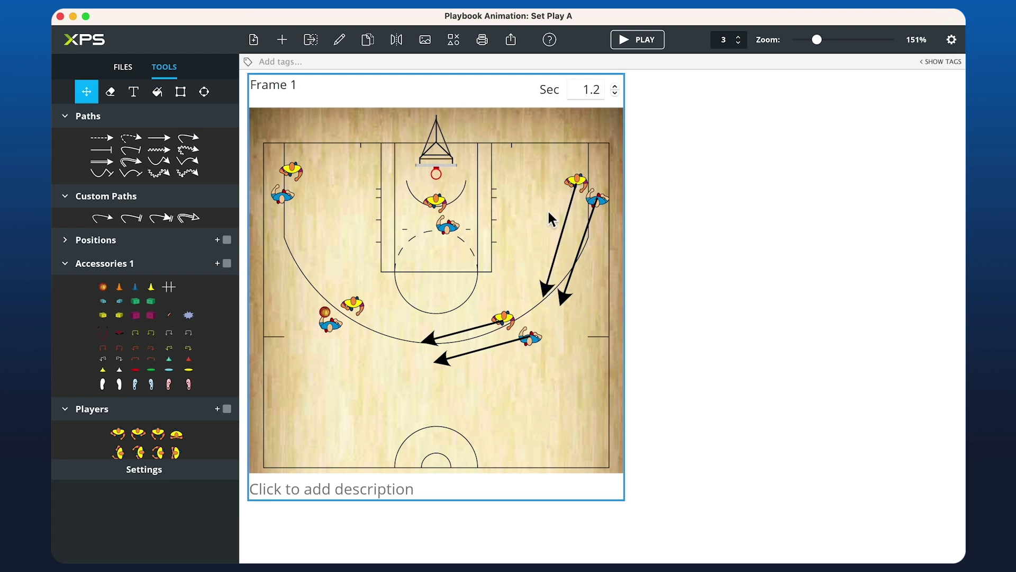
- Add Frame 2, with players placed at the arrow endpoints
right_click(563, 141)
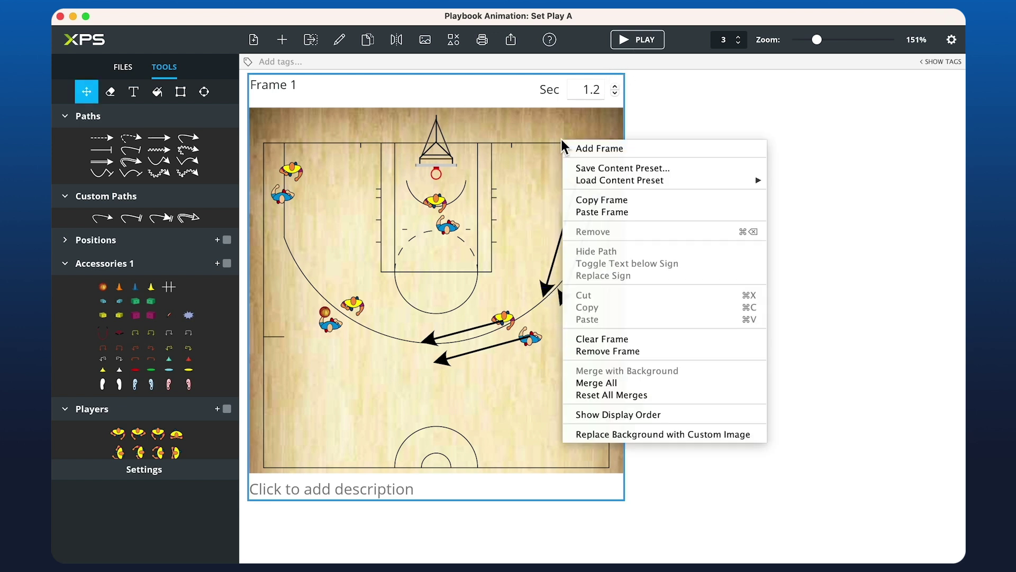
click(589, 150)
scroll(481, 182, right, 2)
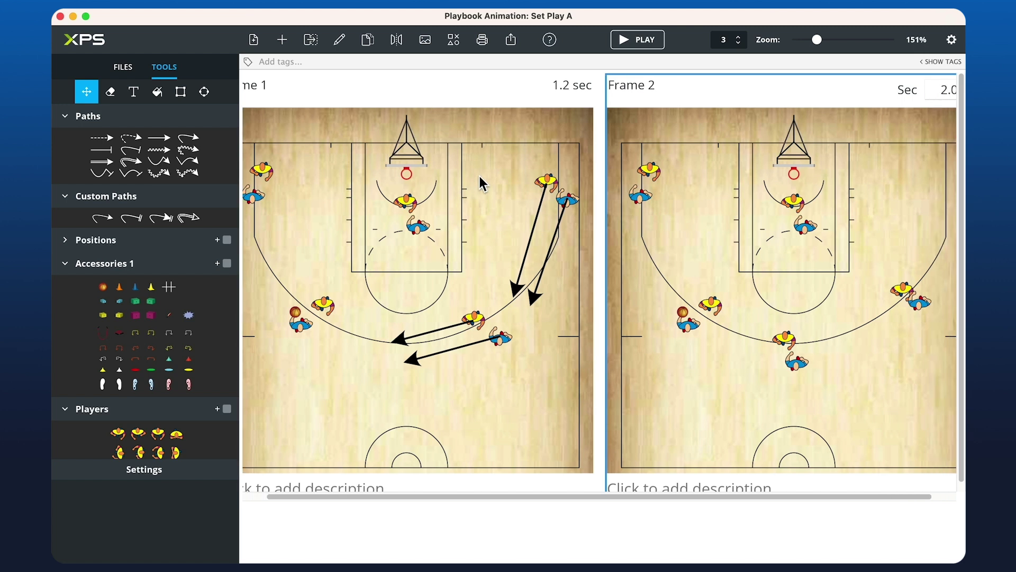
scroll(479, 183, right, 1)
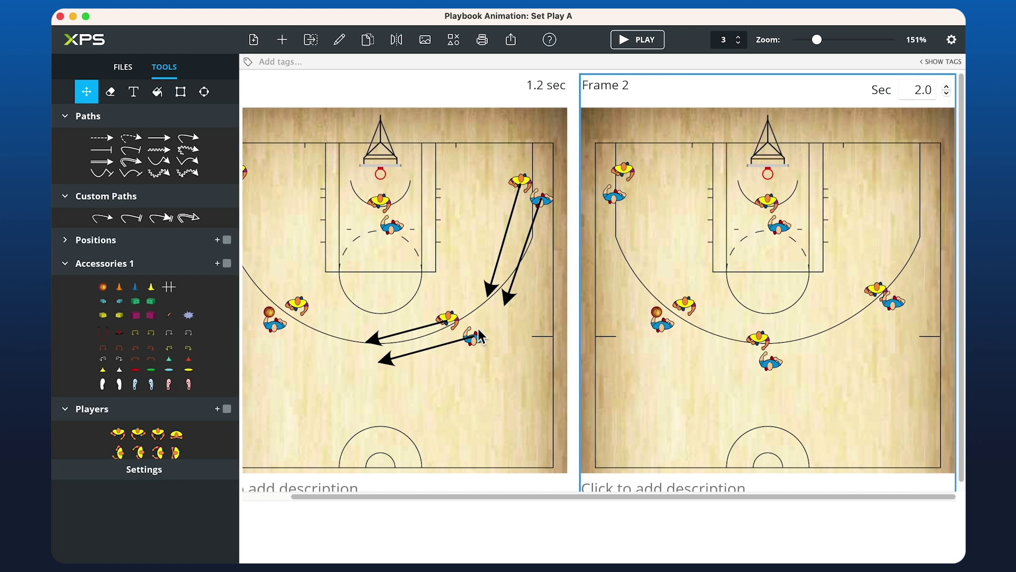
scroll(480, 337, left, 2)
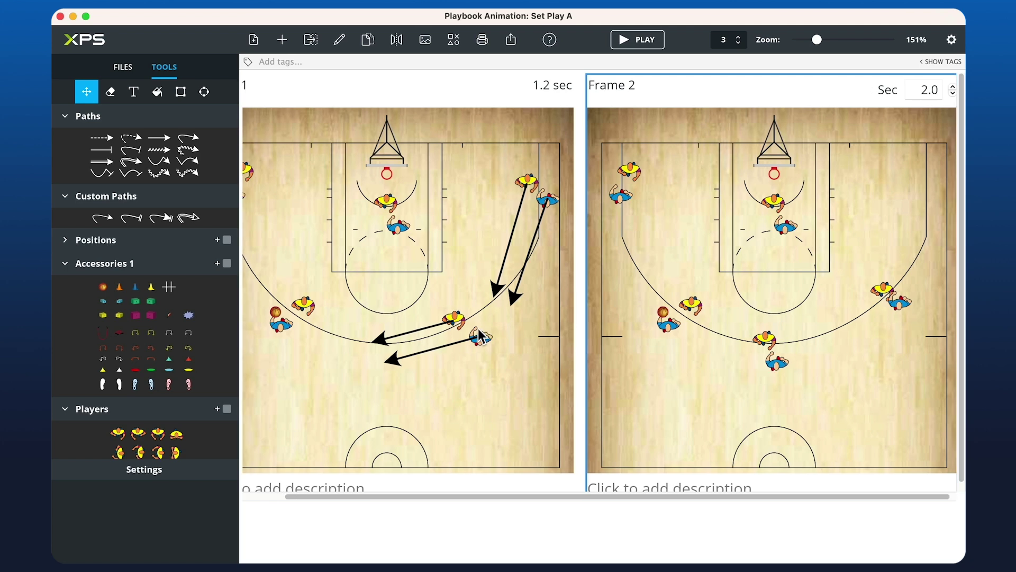
click(629, 41)
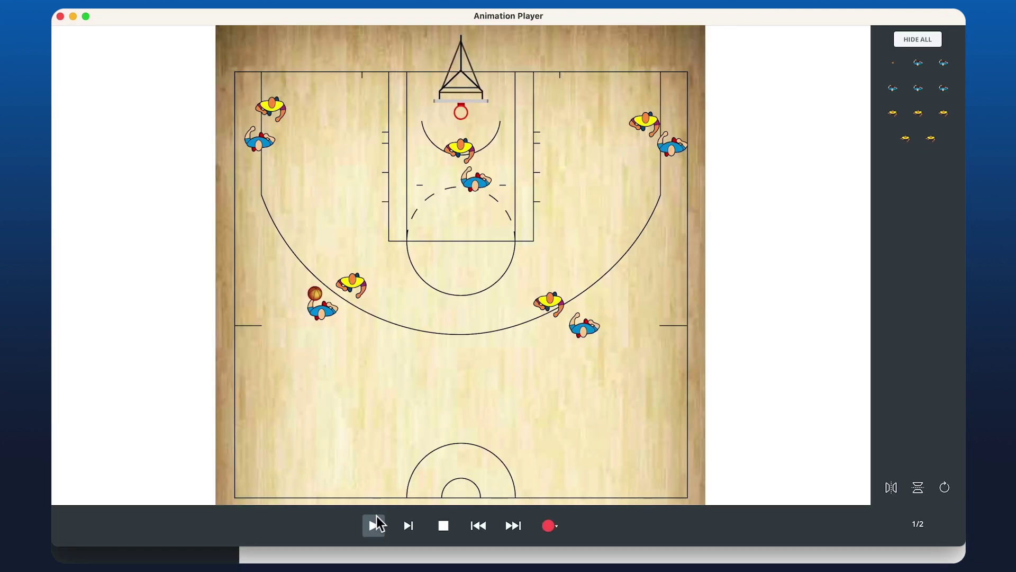
click(374, 525)
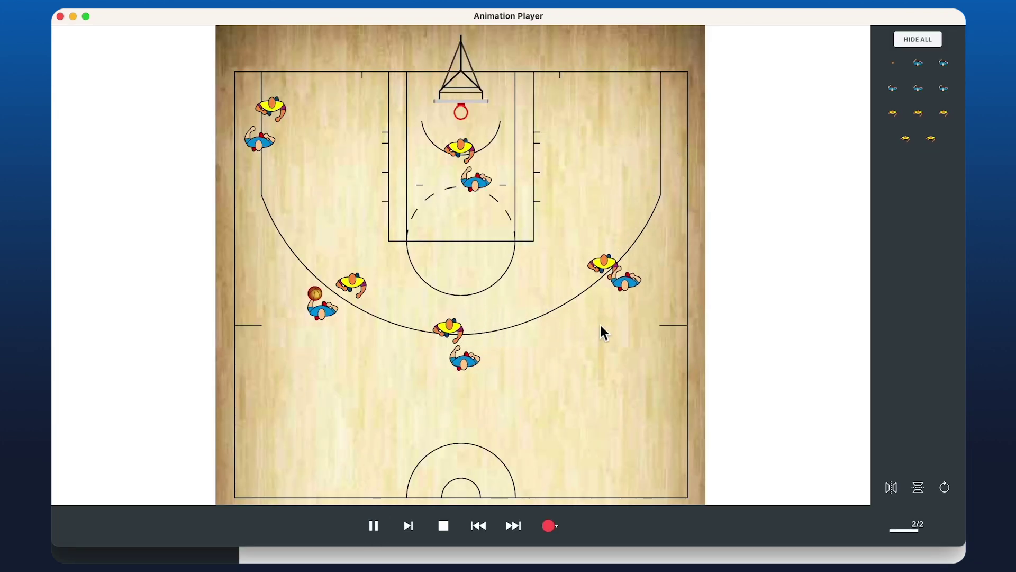
click(61, 16)
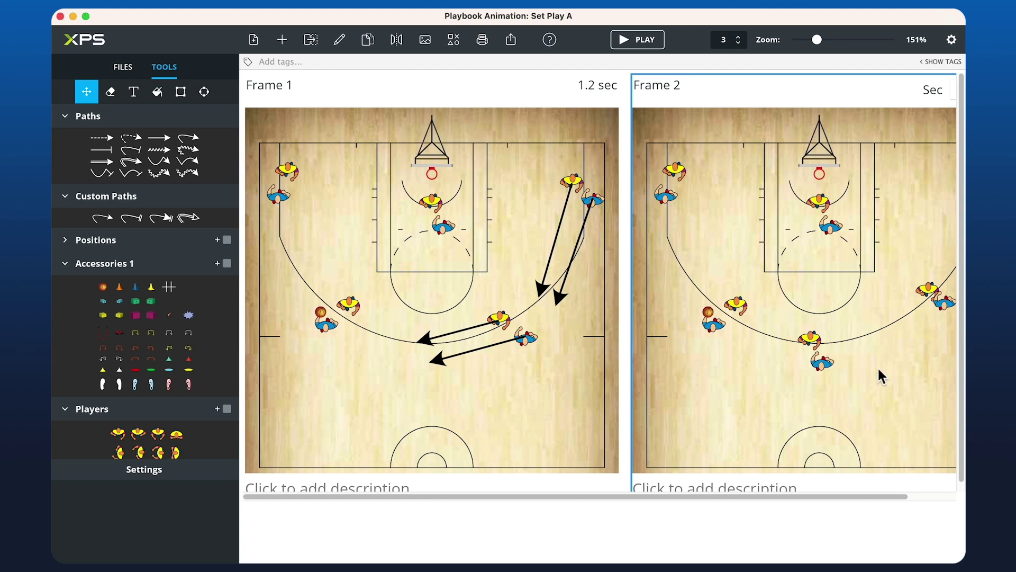
scroll(815, 360, right, 2)
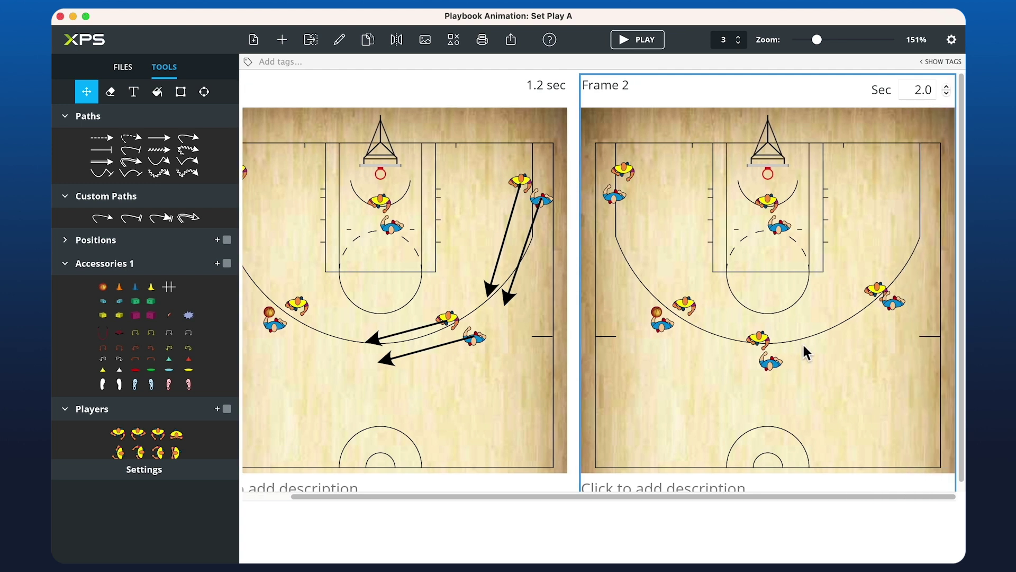
click(189, 139)
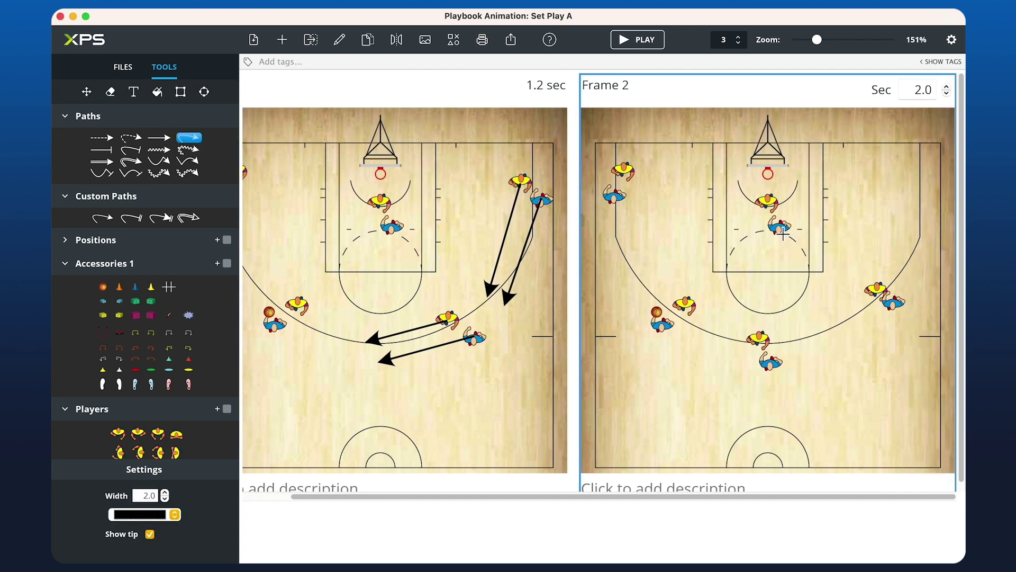
- In Frame 2, draw a curved cut and a dashed pass to the top-right corner, then preview
drag(779, 227, 929, 163)
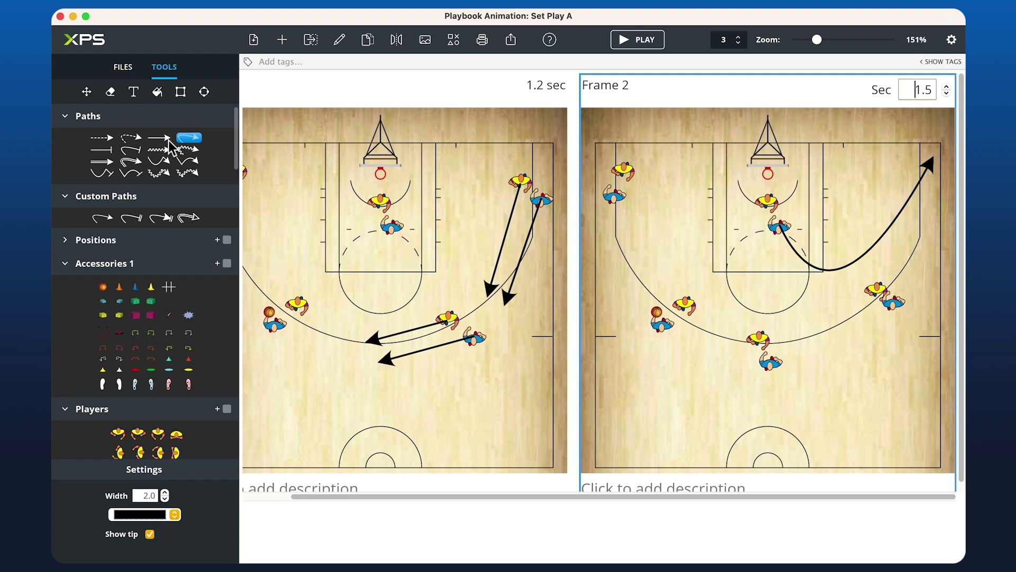
click(115, 141)
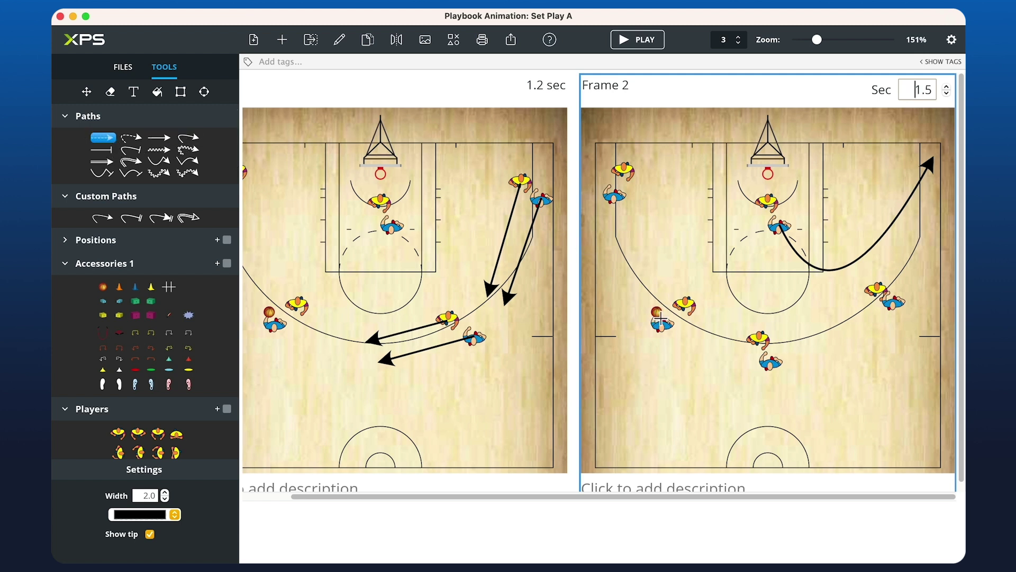
mouse_move(660, 319)
mouse_down()
mouse_move(881, 216)
mouse_move(930, 163)
mouse_up()
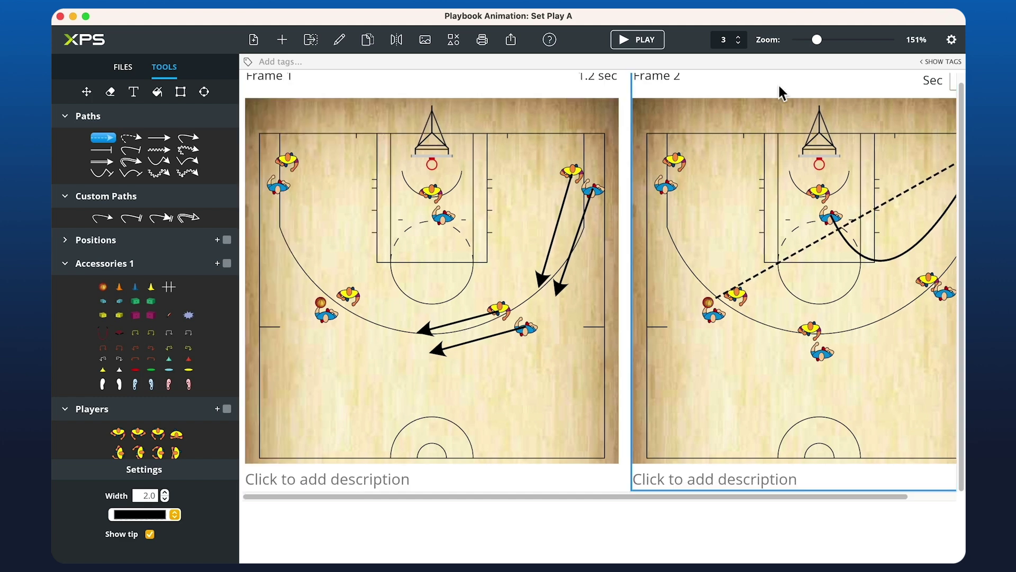
drag(820, 43, 812, 40)
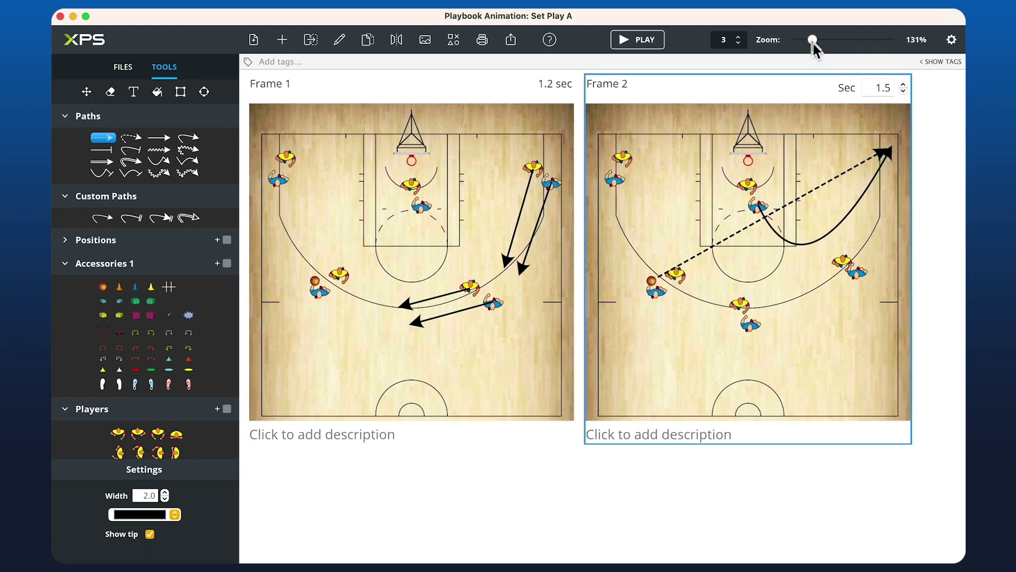
click(636, 40)
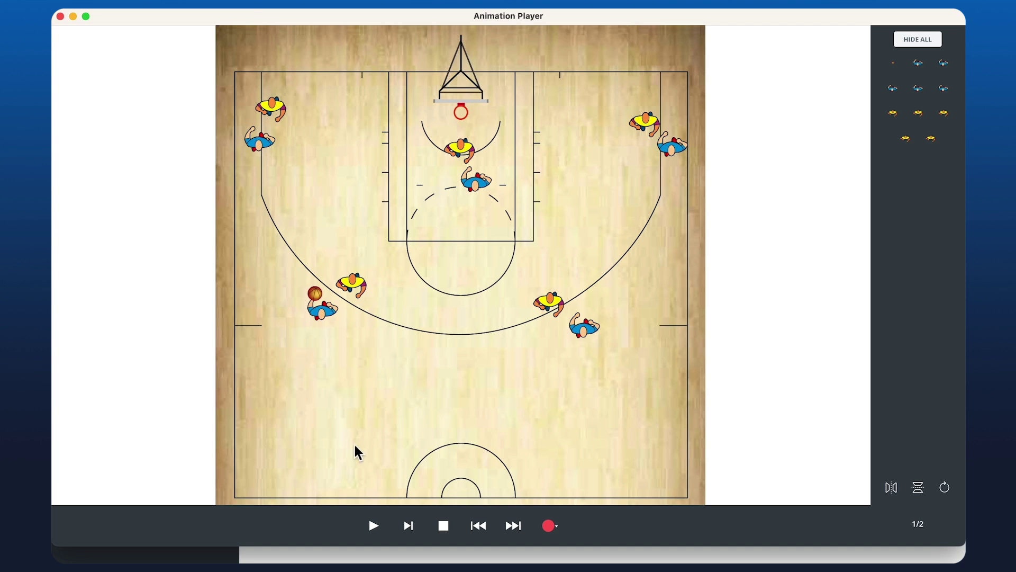
- Play the two-frame animation, cutter and ball reaching the corner, then close the player
click(389, 539)
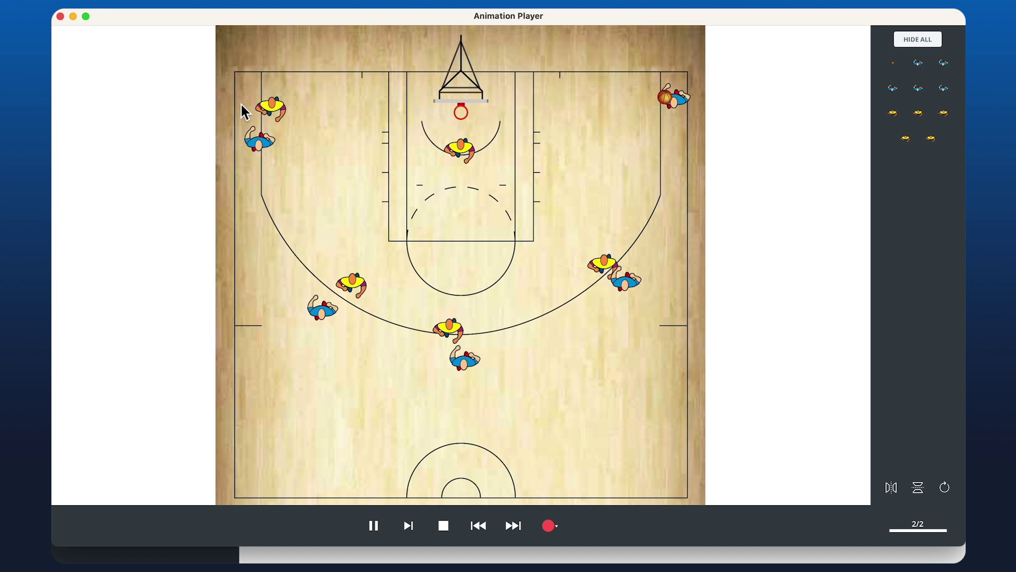
click(60, 17)
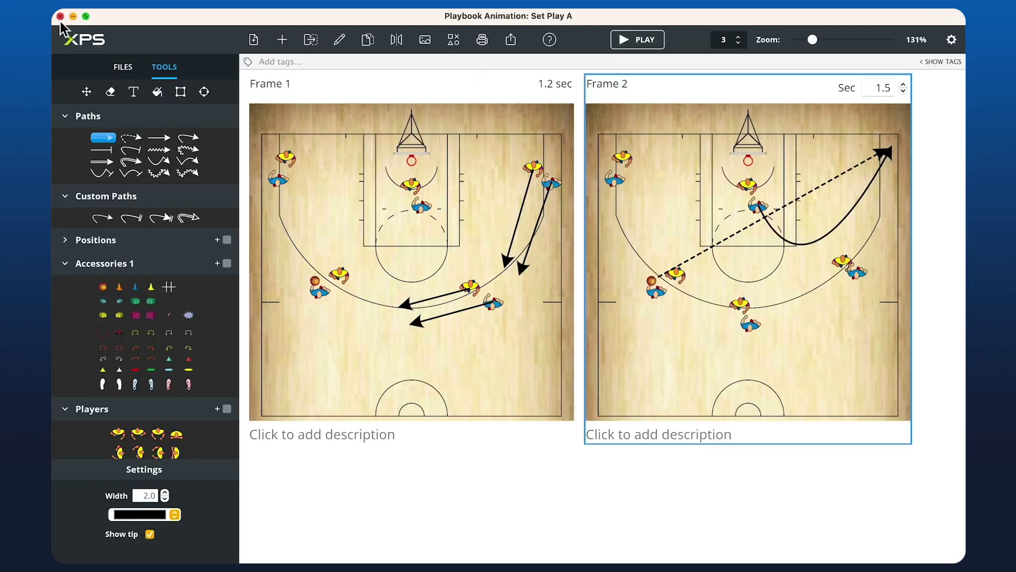
- Add Frame 3 after Frame 2 and shorten it to 1.4 seconds
right_click(696, 187)
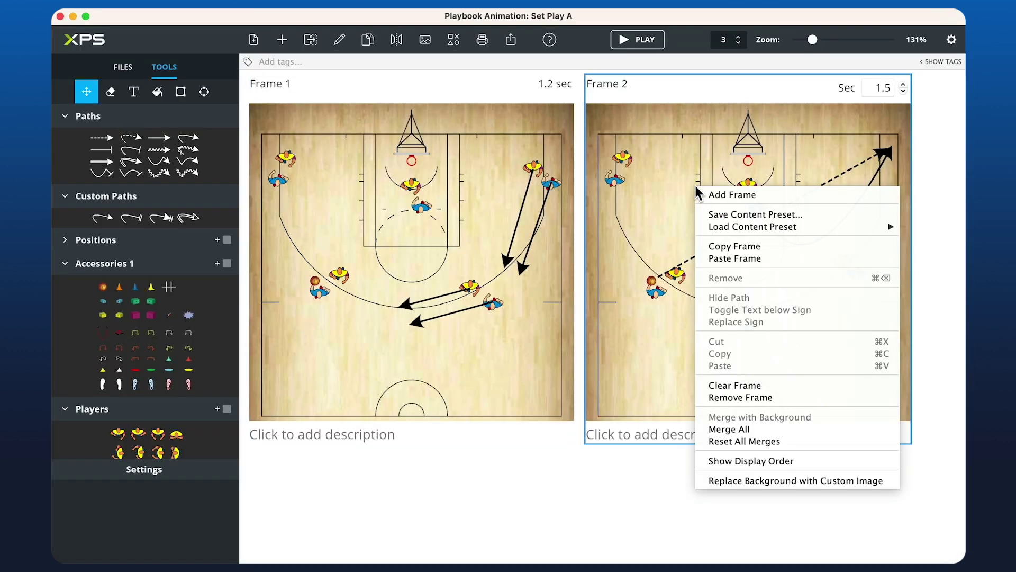
click(729, 194)
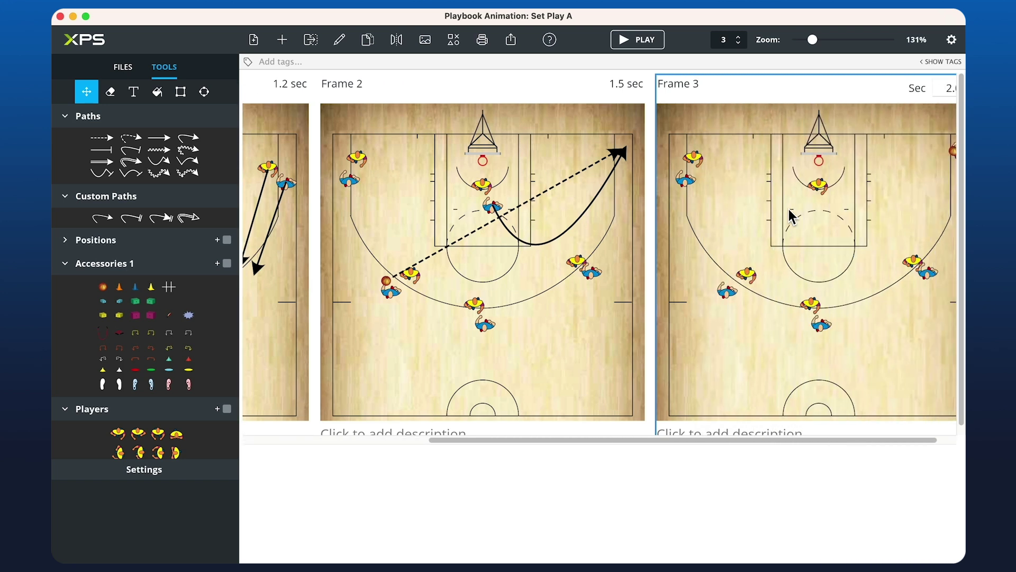
click(947, 94)
click(947, 95)
click(947, 94)
click(947, 95)
click(947, 94)
click(947, 94)
- Draw a solid arrow from the corner player to the basket and set Frame 3 to 1.0 seconds
click(160, 137)
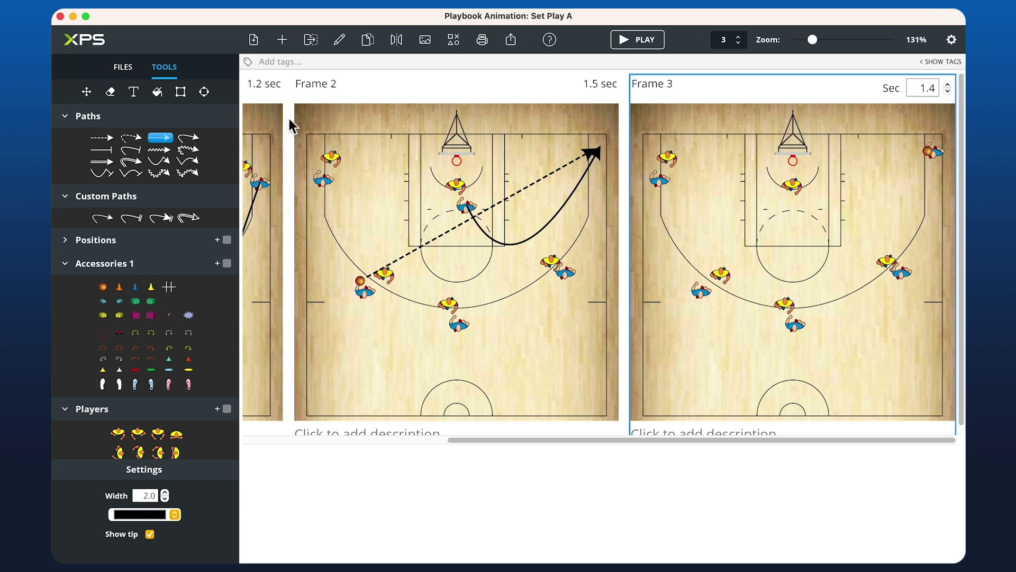
drag(927, 152, 794, 160)
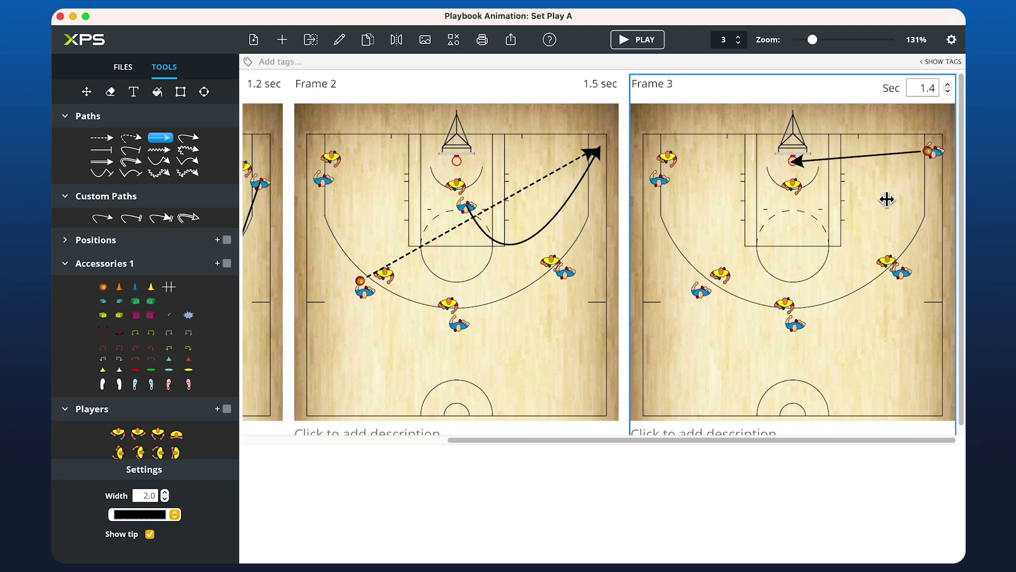
click(948, 91)
click(948, 91)
click(949, 91)
text(a)
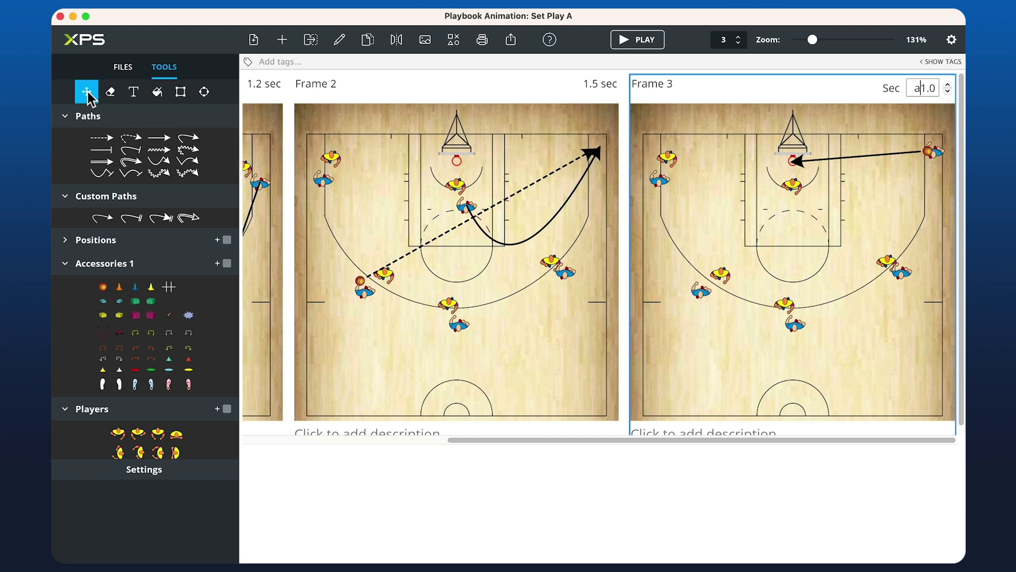
- Give Frame 2's dashed pass a 0.7-second delay and open the animation preview
click(824, 161)
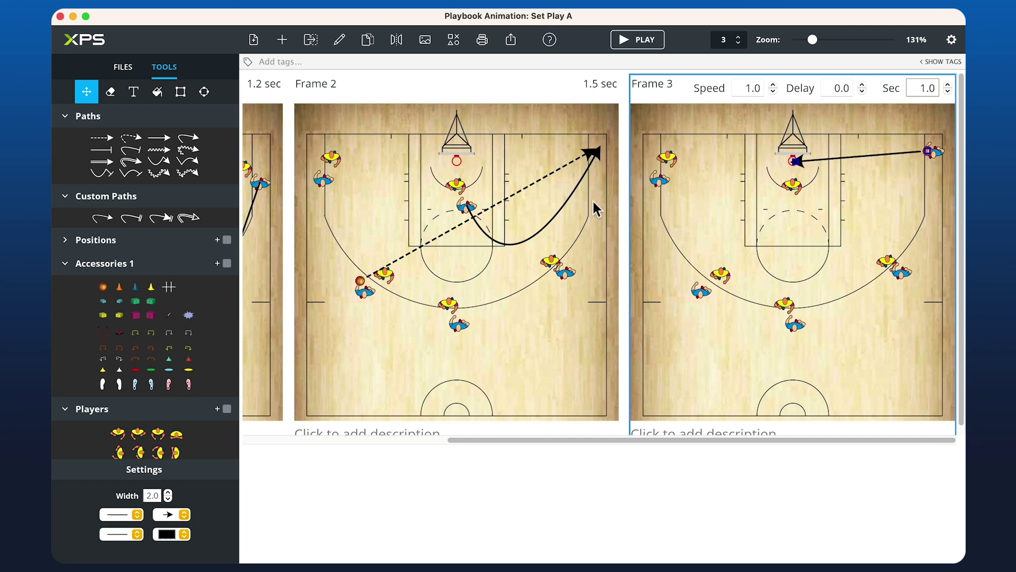
click(363, 283)
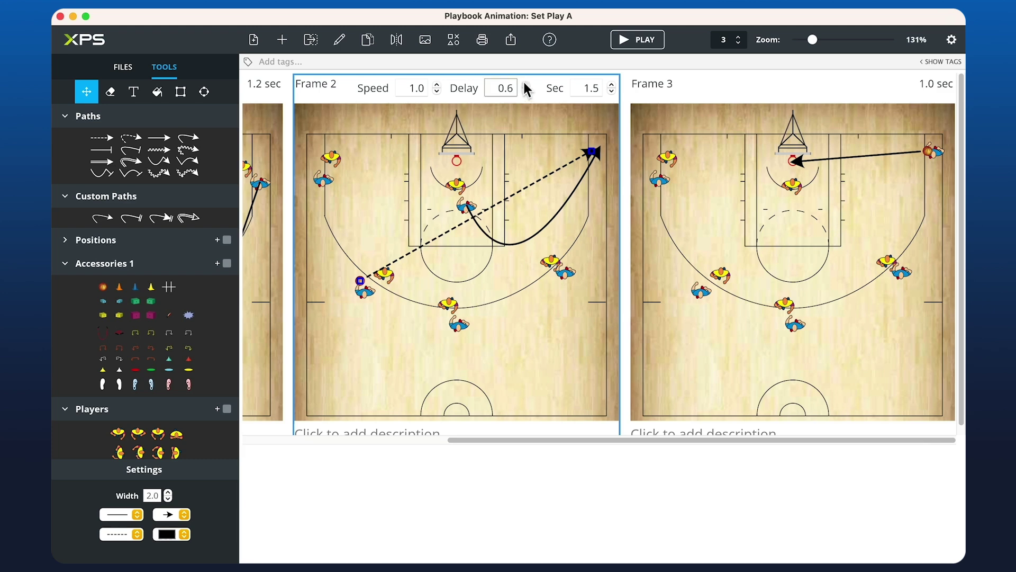
click(629, 42)
- Play the three-frame Set Play A animation, then close the preview
click(374, 526)
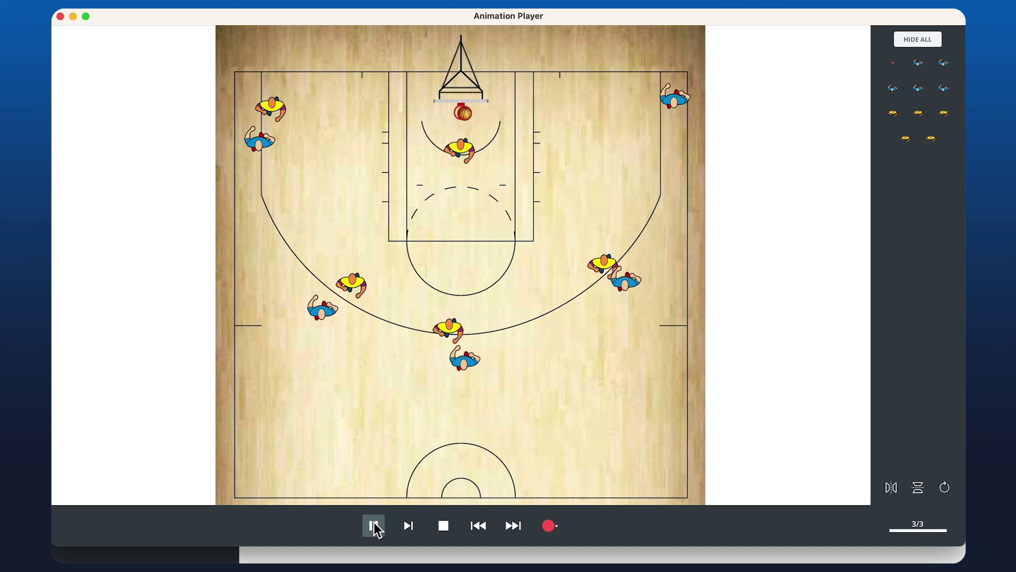
key(Escape)
drag(438, 439, 369, 439)
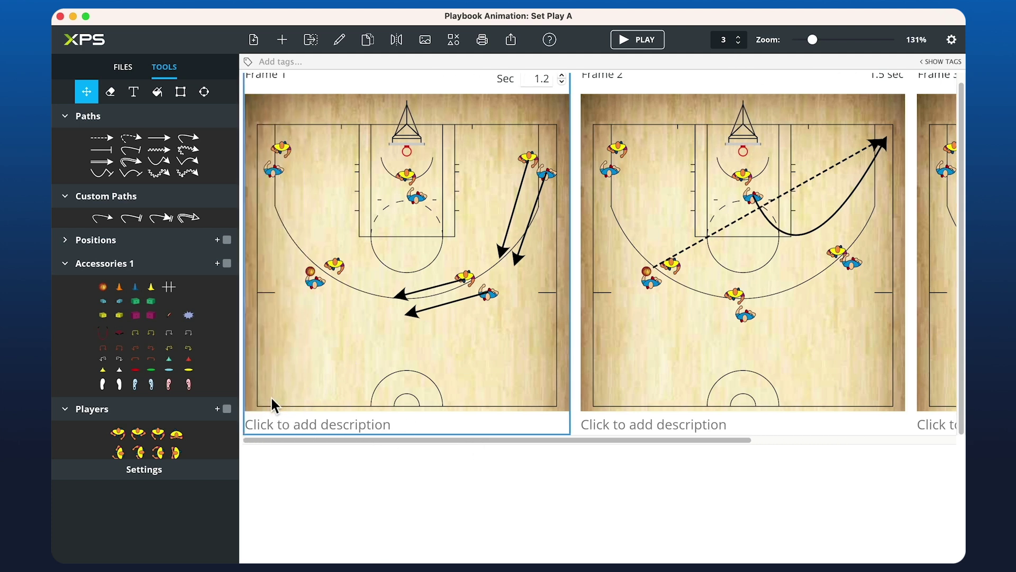
- Add the text note 'This frame only' near the bottom of frame 2's court
click(134, 91)
text(T)
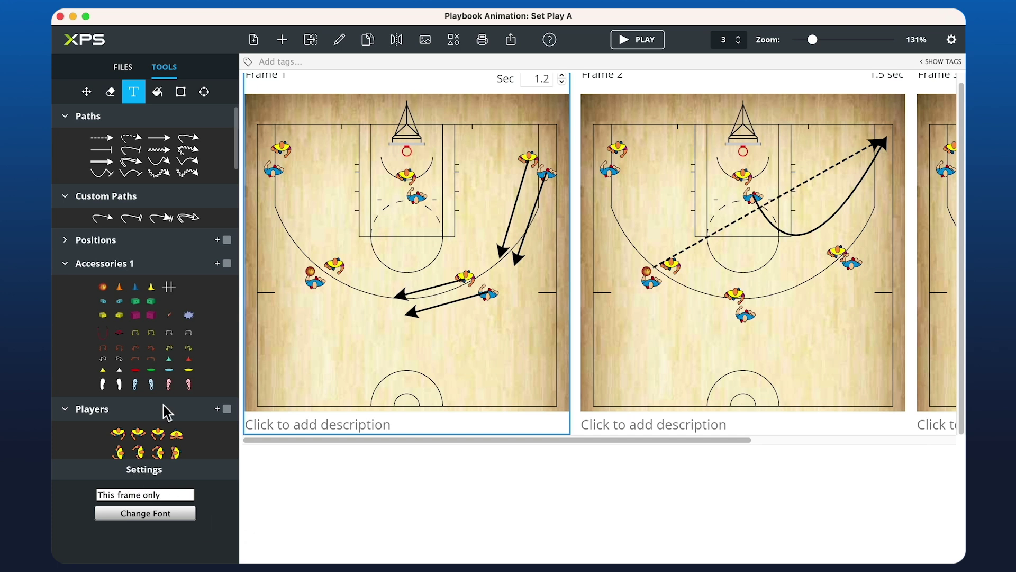
click(722, 362)
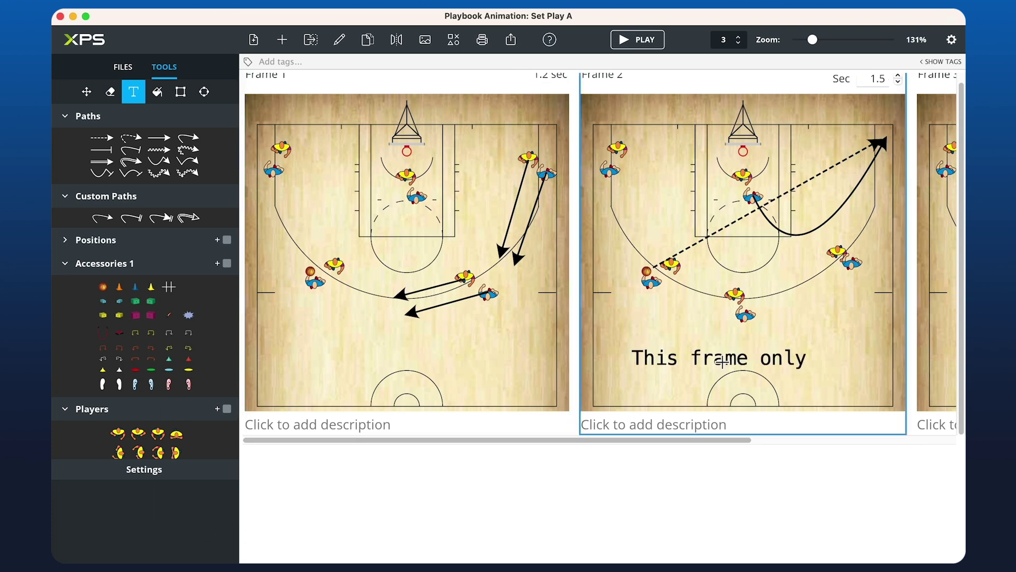
drag(652, 438, 864, 440)
click(134, 97)
- Erase the copied 'This frame only' note from frame 3
click(110, 95)
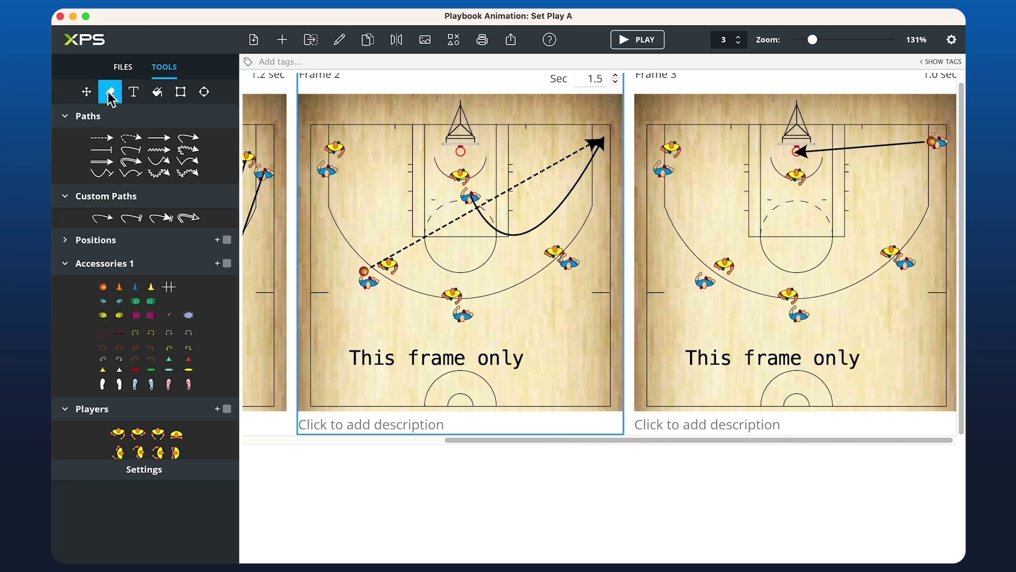
click(751, 366)
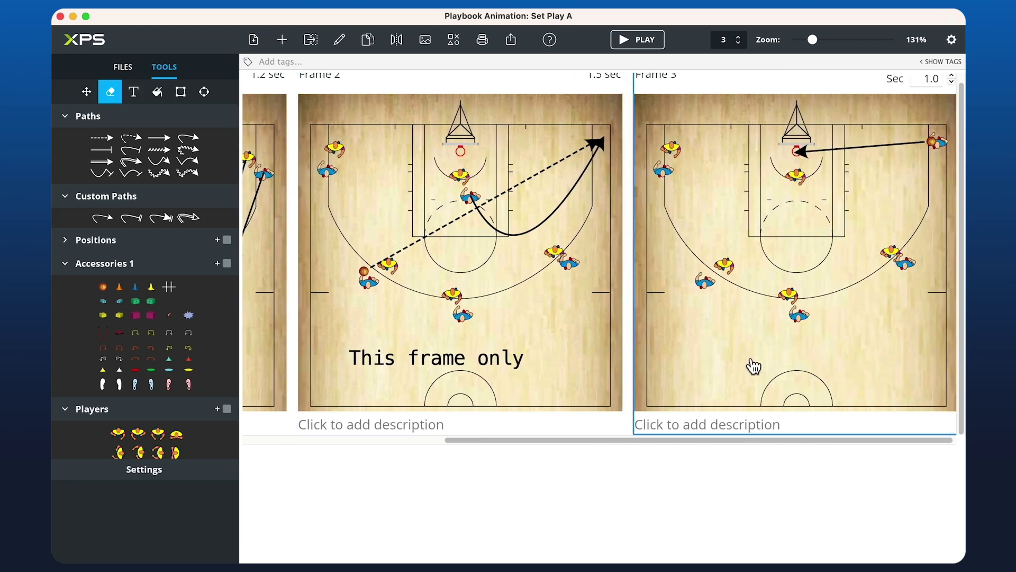
click(86, 96)
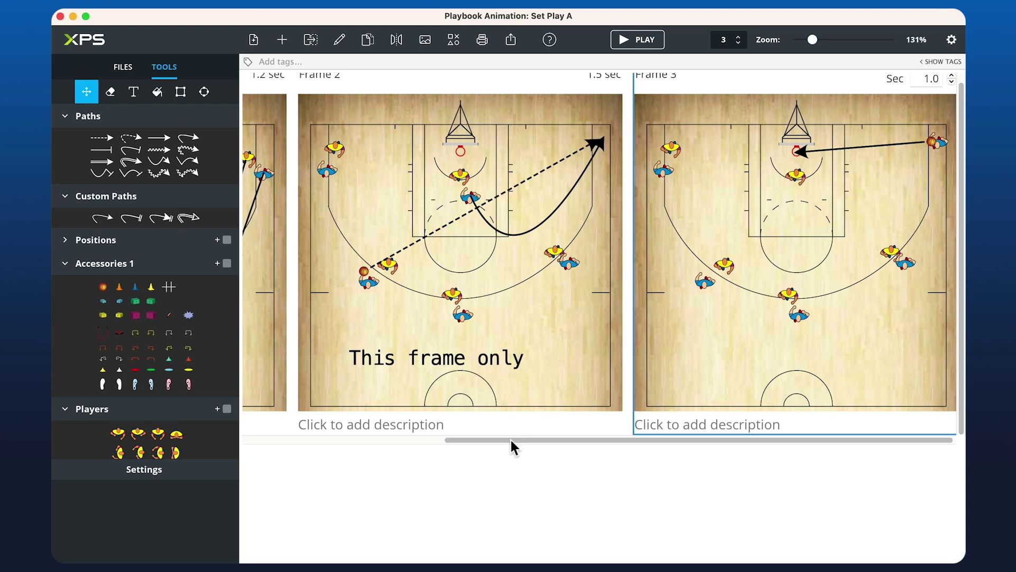
drag(509, 439, 421, 440)
click(642, 43)
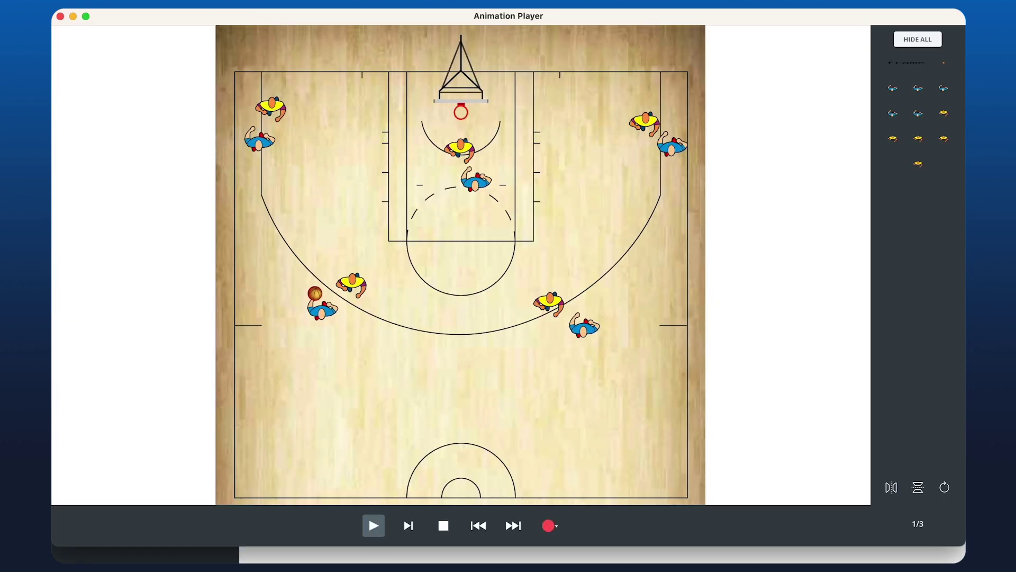
click(374, 531)
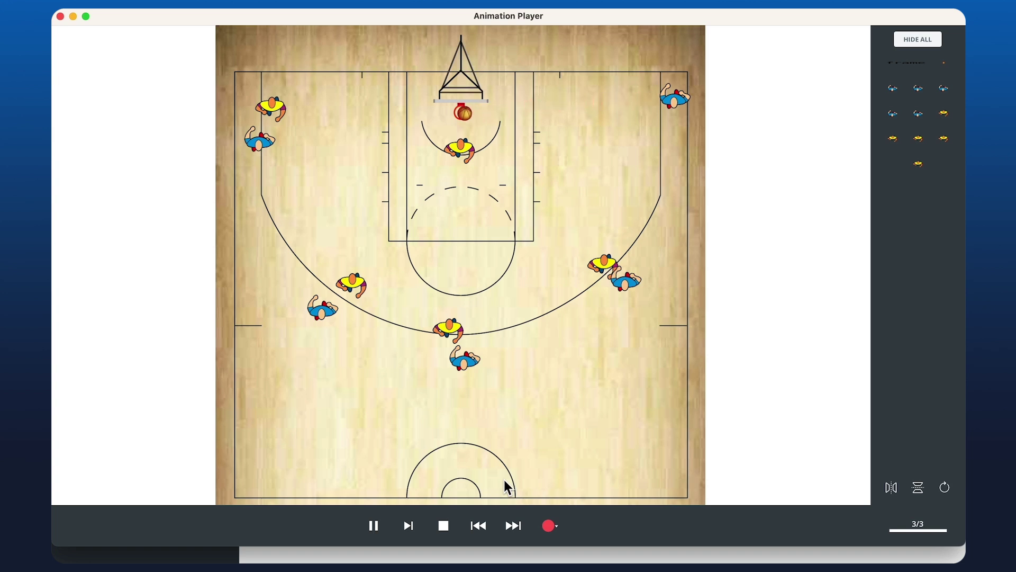
click(60, 16)
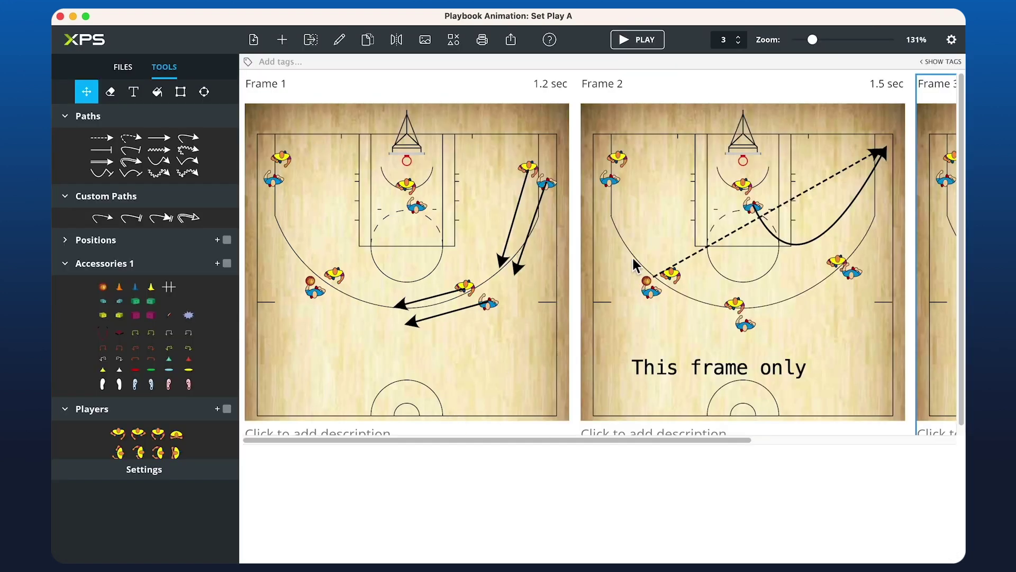
- Browse the 6 corner, Defending, 3 cone SSG, and hockey files, then reopen Set Play A
click(124, 68)
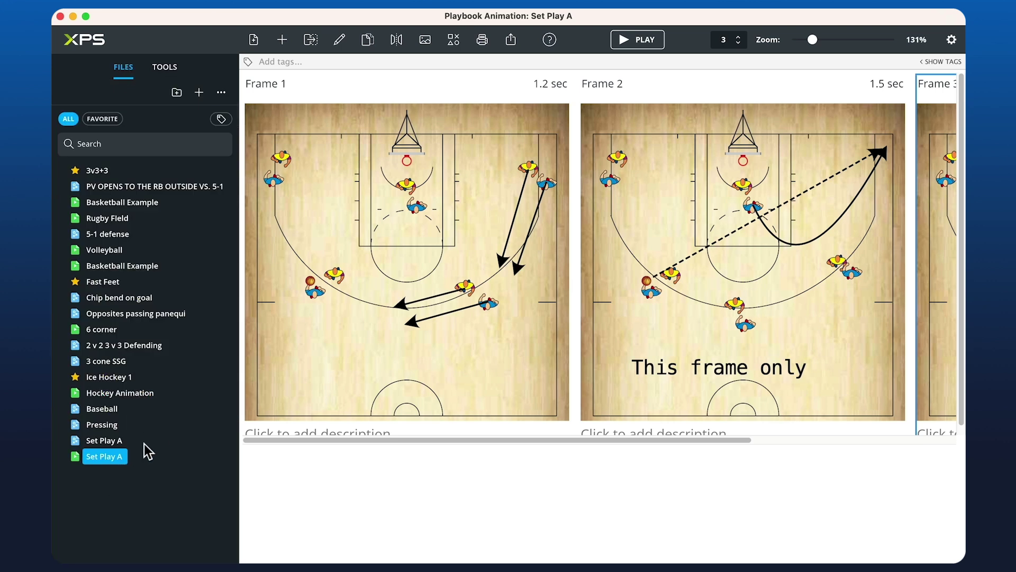
click(173, 425)
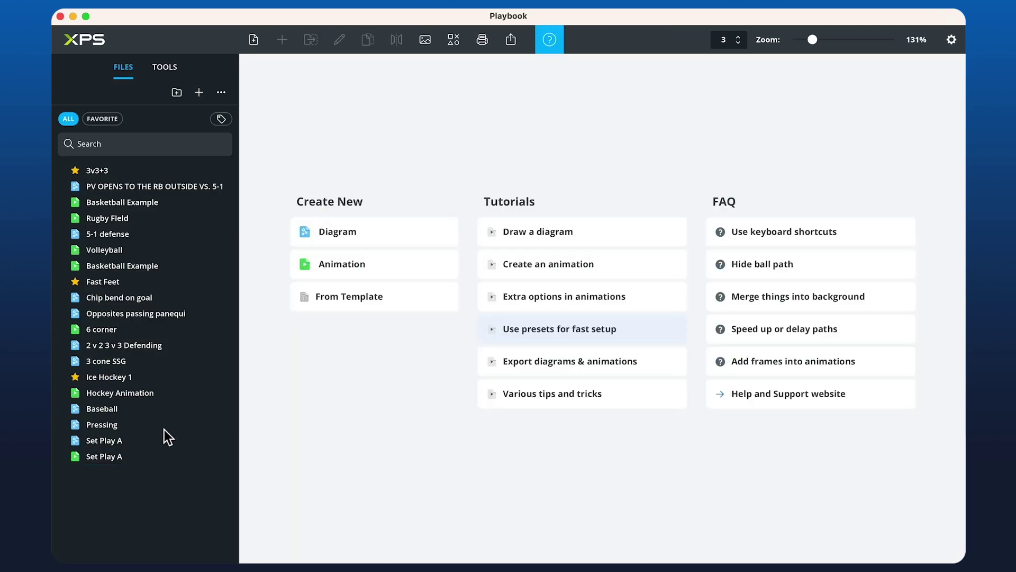
click(107, 333)
click(107, 345)
click(104, 362)
click(104, 377)
click(103, 393)
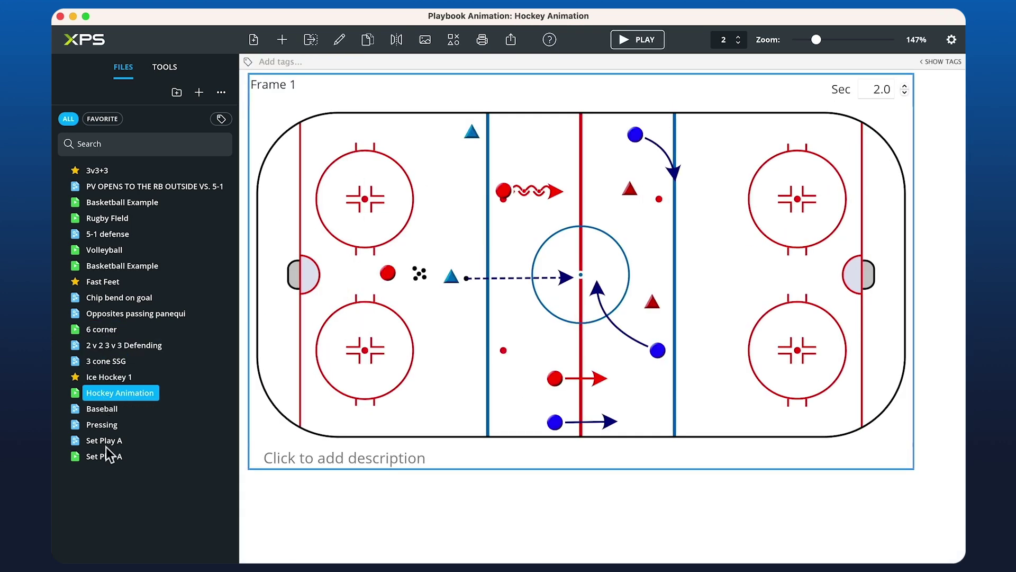
click(105, 456)
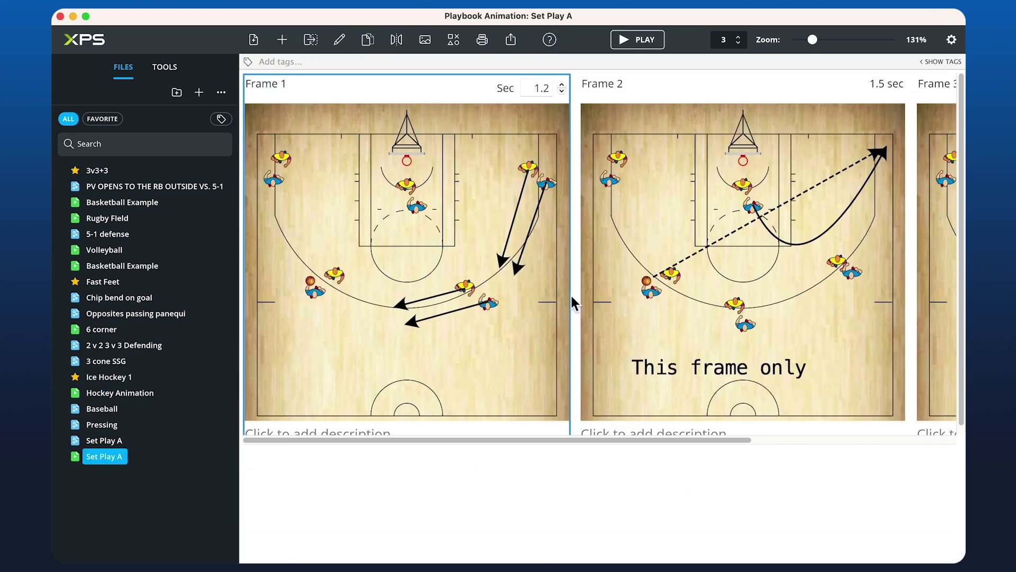